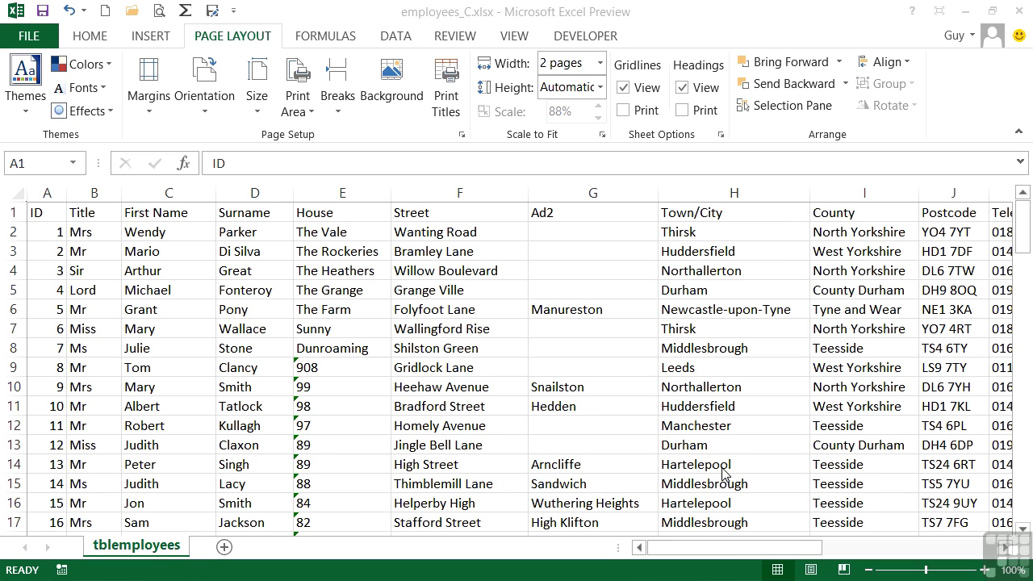
- Preview the employee sheet's printed pages, check whether they carry headers or footers, and return to the worksheet
left_click(160, 11)
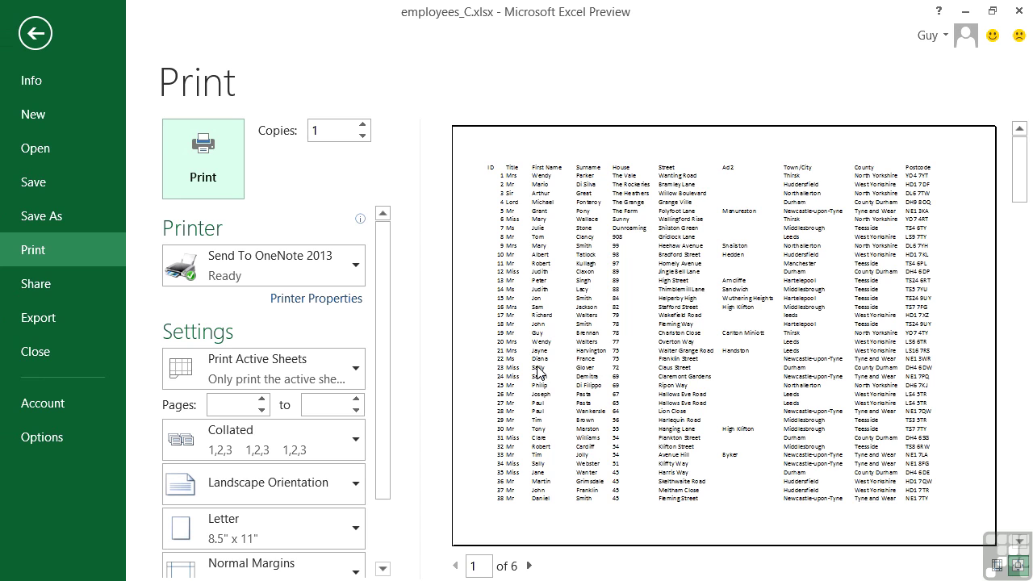
scroll(538, 373, "down", 1)
scroll(539, 373, "down", 2)
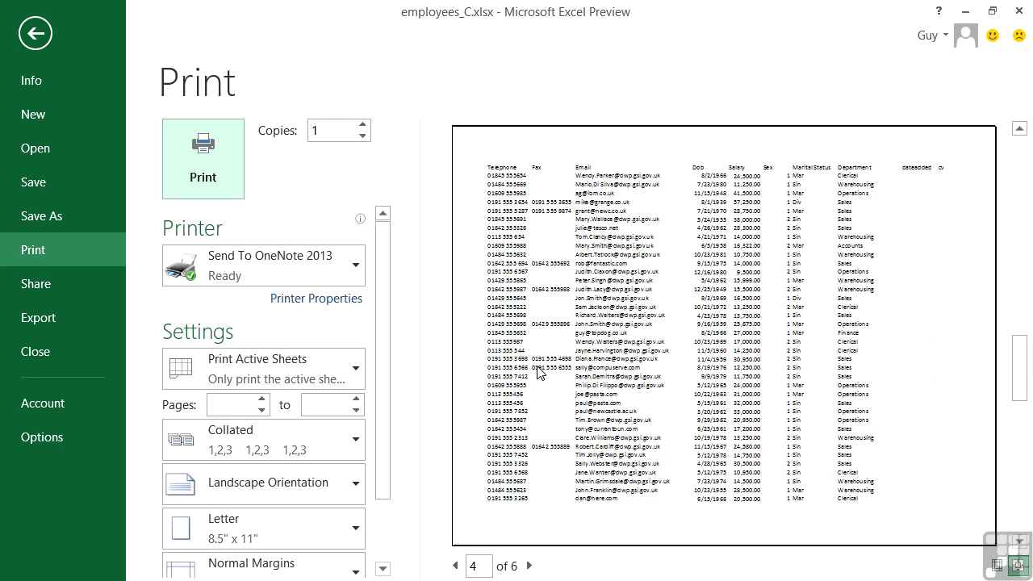
scroll(538, 373, "up", 2)
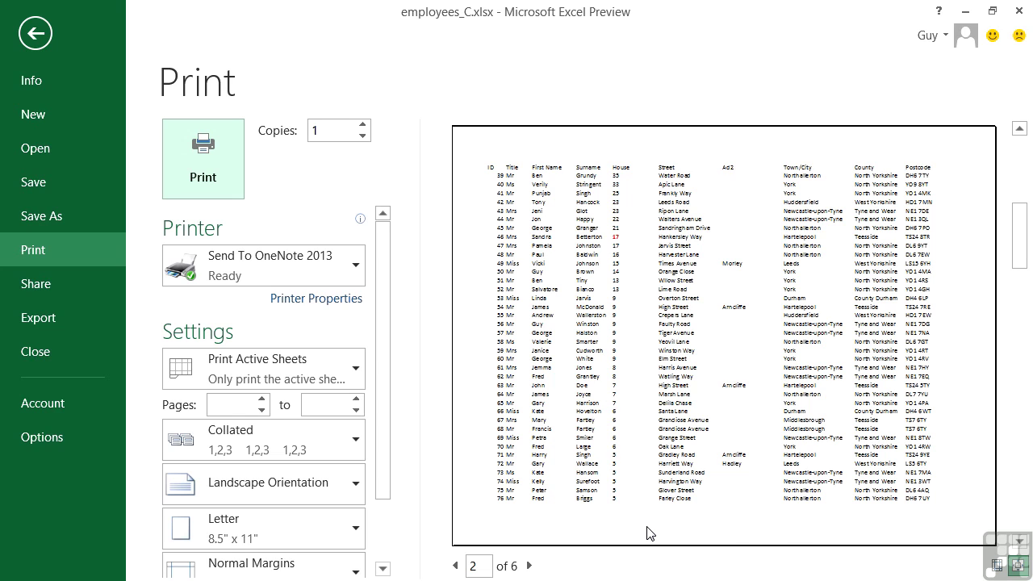
left_click(25, 41)
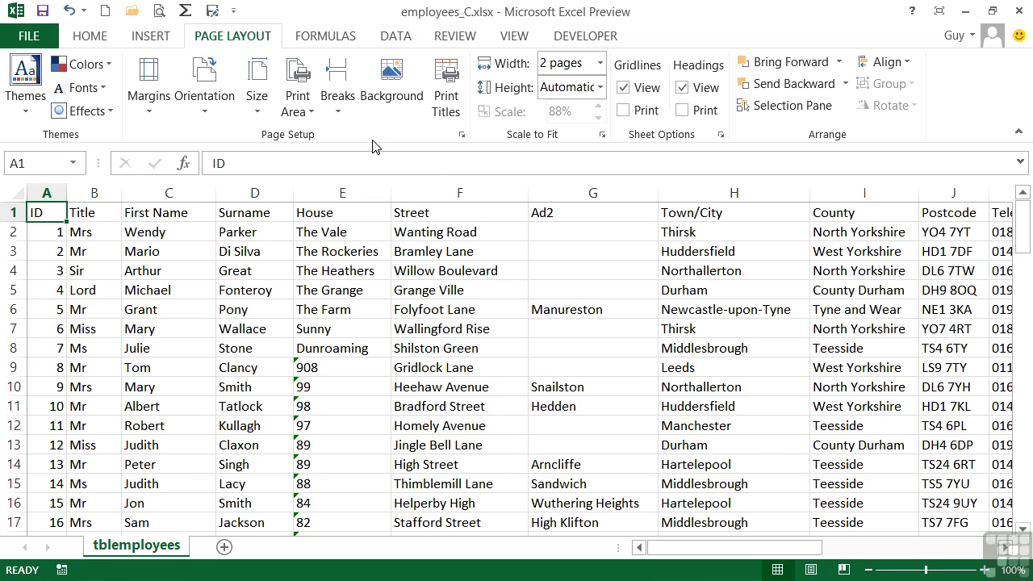
- Open the sheet's header and footer page setup and examine the preset header and footer choices without changing them
left_click(460, 137)
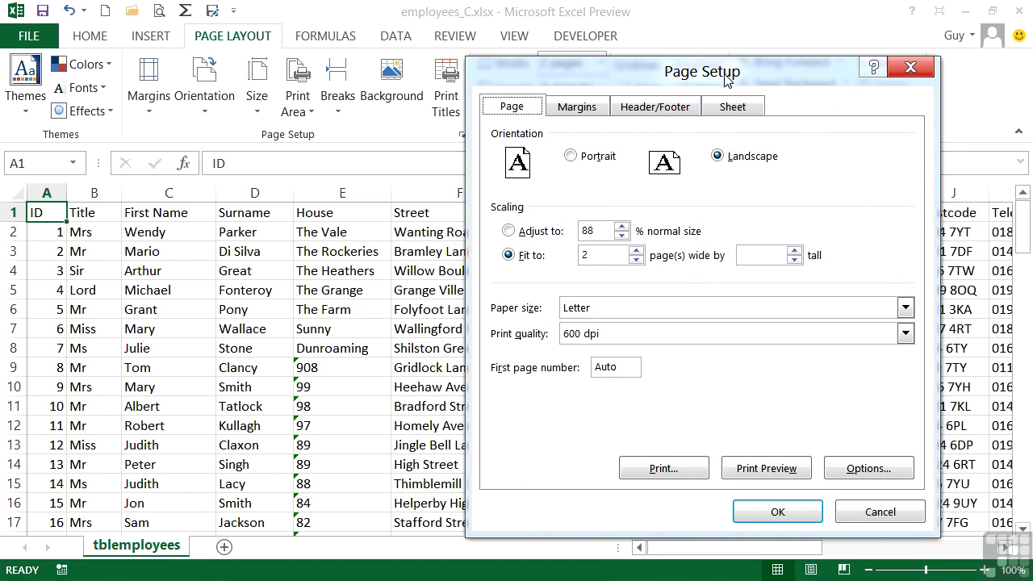
left_click(660, 108)
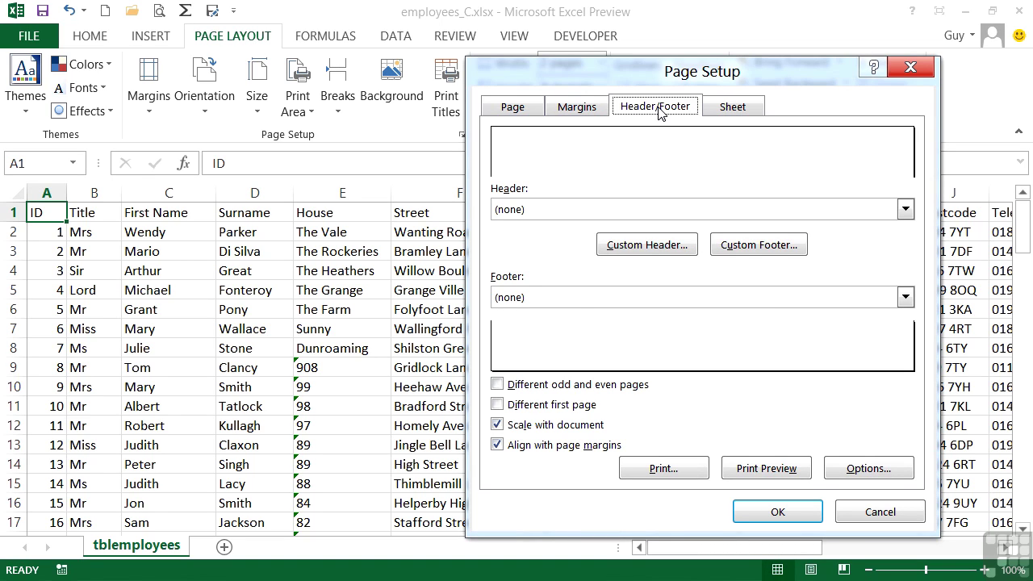
left_click(905, 211)
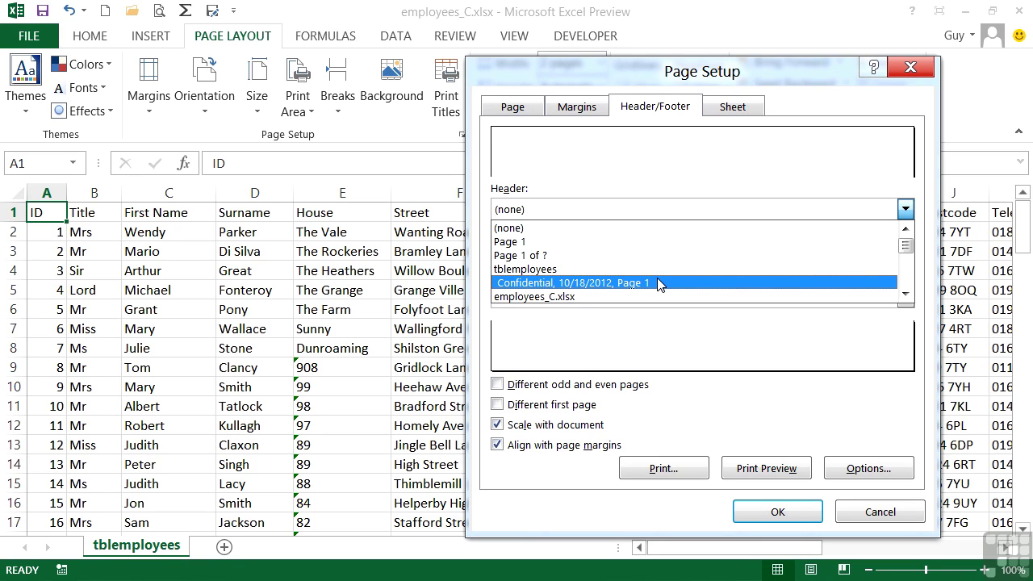
left_click(905, 294)
left_click(905, 297)
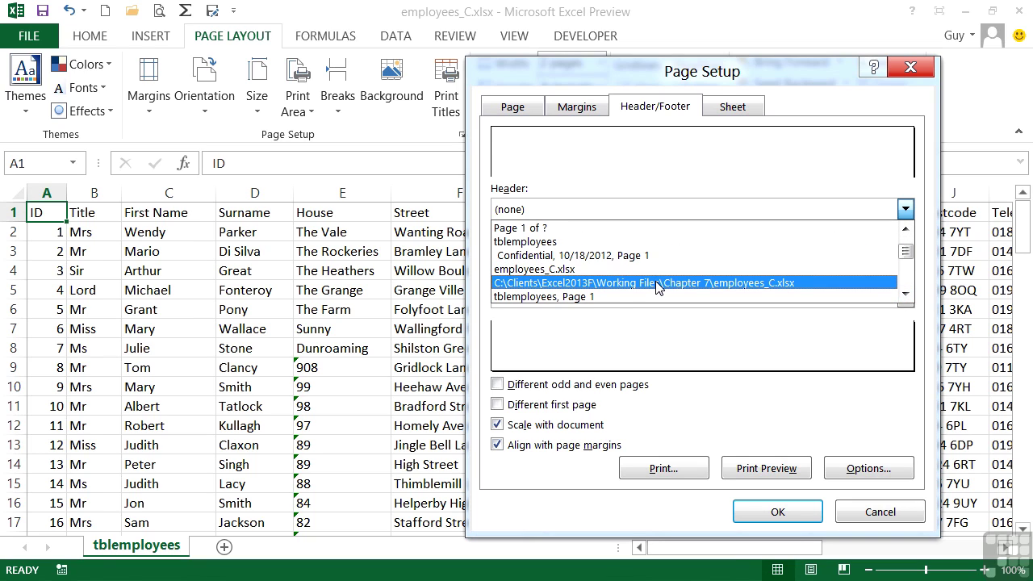
scroll(907, 297, "down", 1)
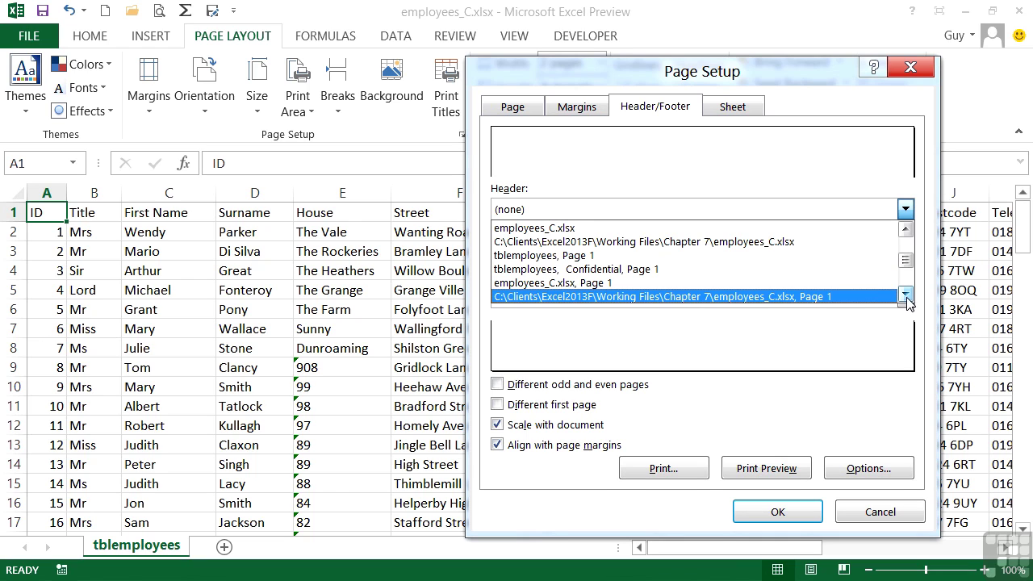
scroll(904, 299, "down", 2)
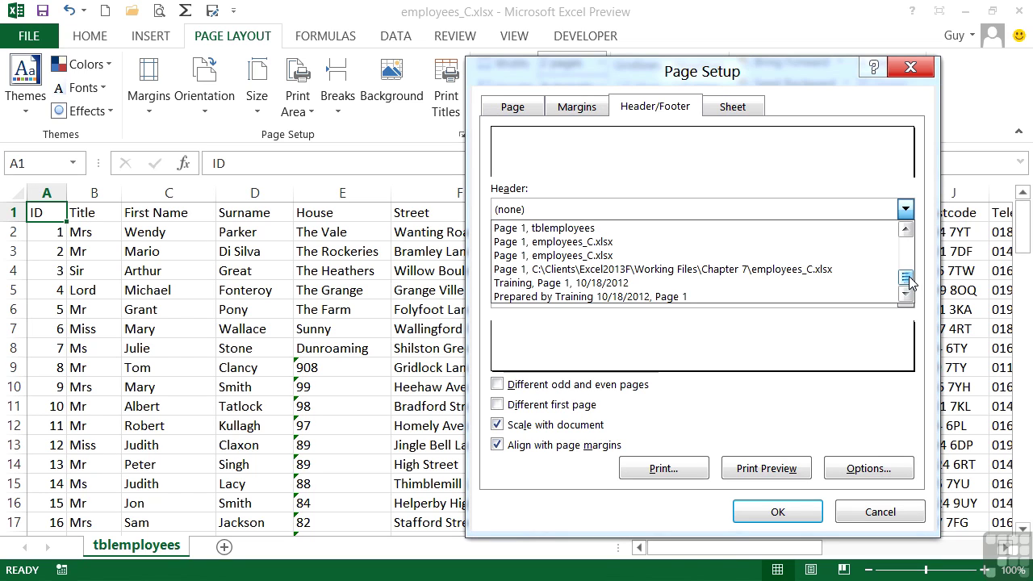
left_click(922, 233)
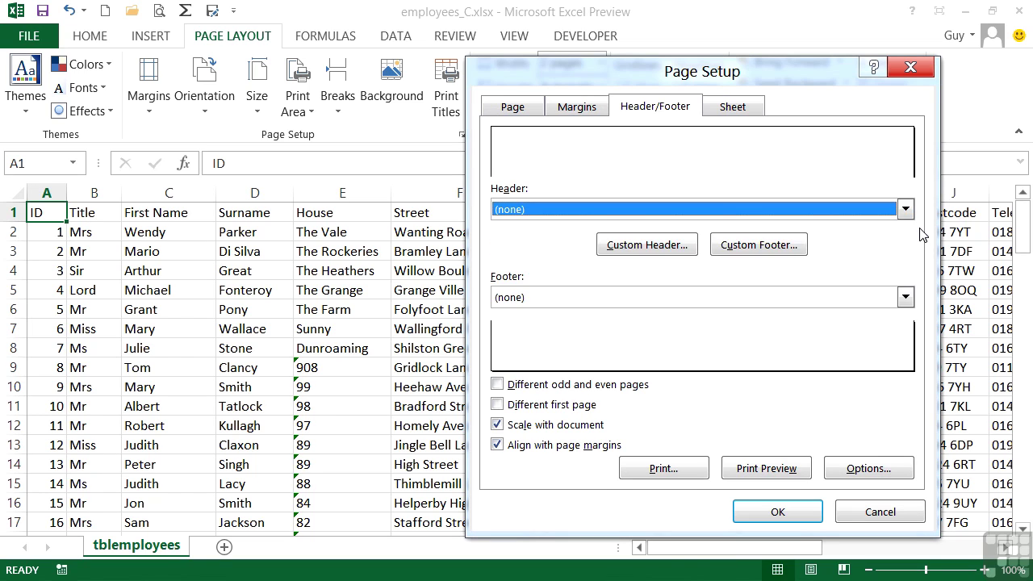
left_click(905, 297)
left_click(916, 273)
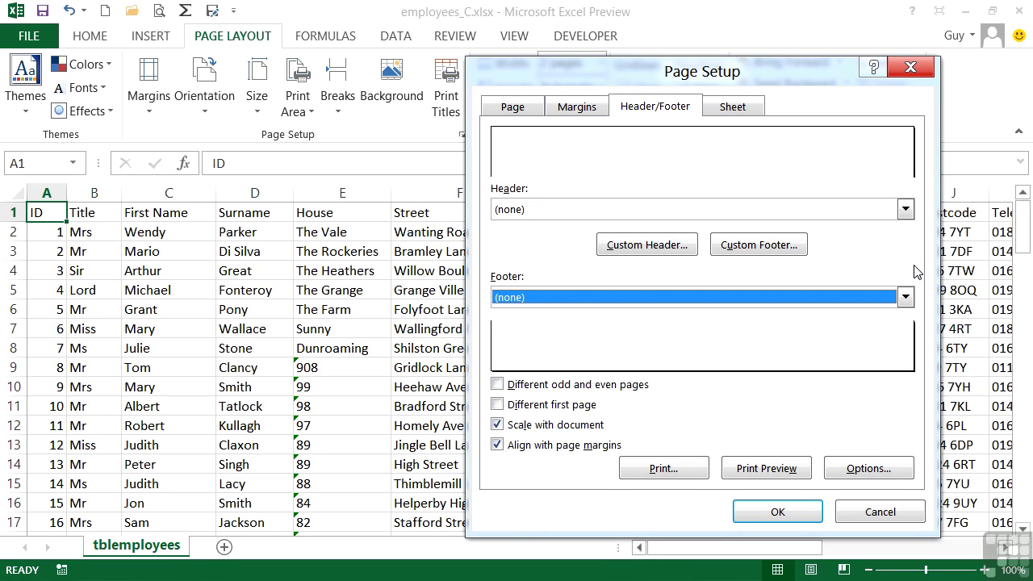
- Apply the preset header "tblemployees" and the preset footer "Page 1 of ?" to the sheet
left_click(905, 210)
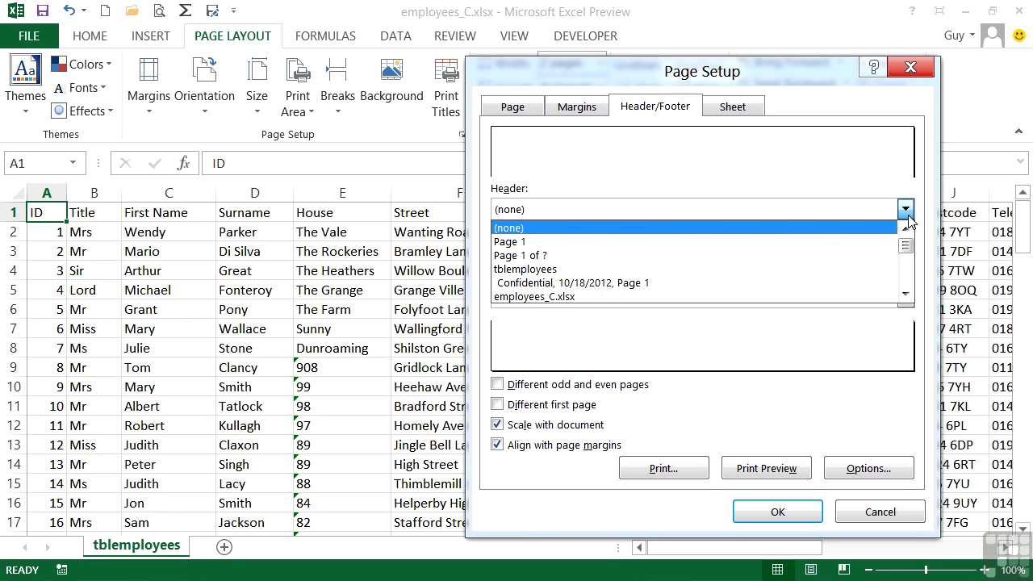
left_click(568, 272)
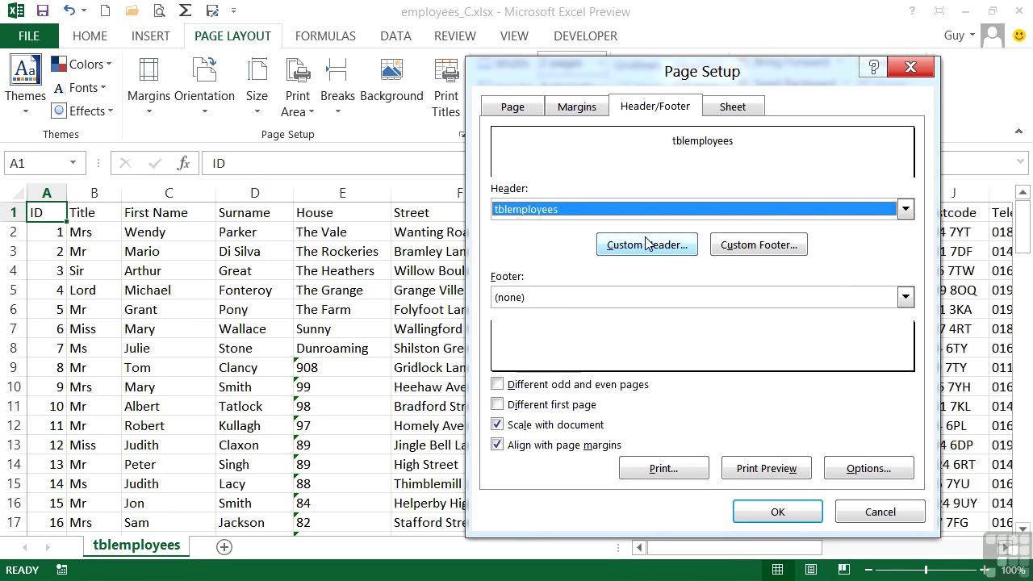
left_click(905, 300)
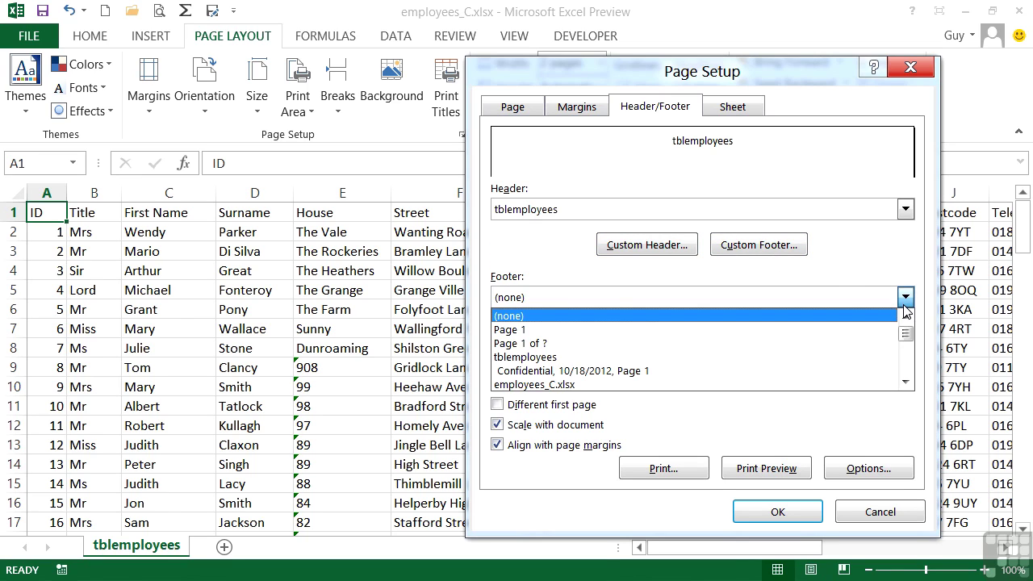
left_click(529, 344)
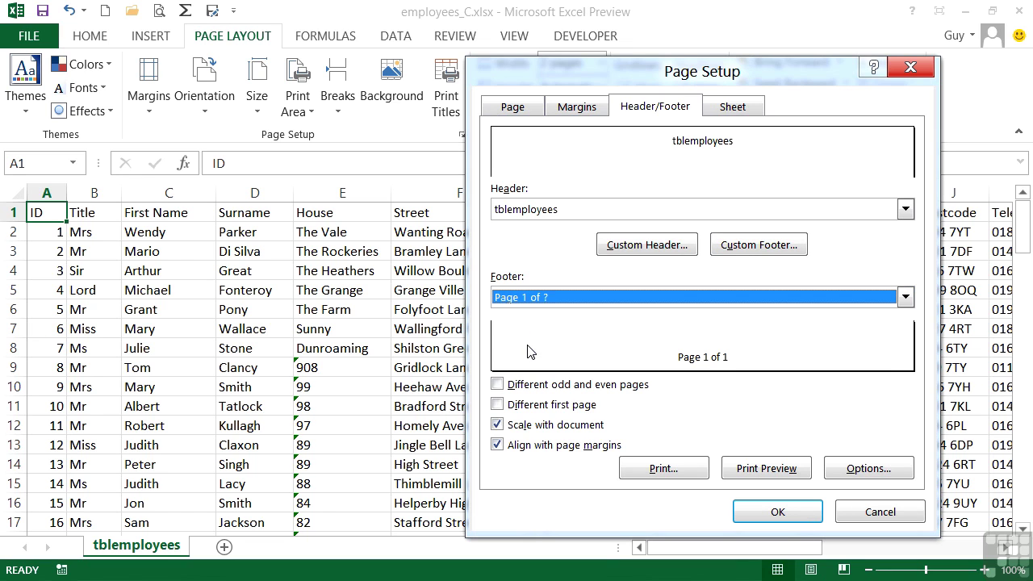
left_click(777, 513)
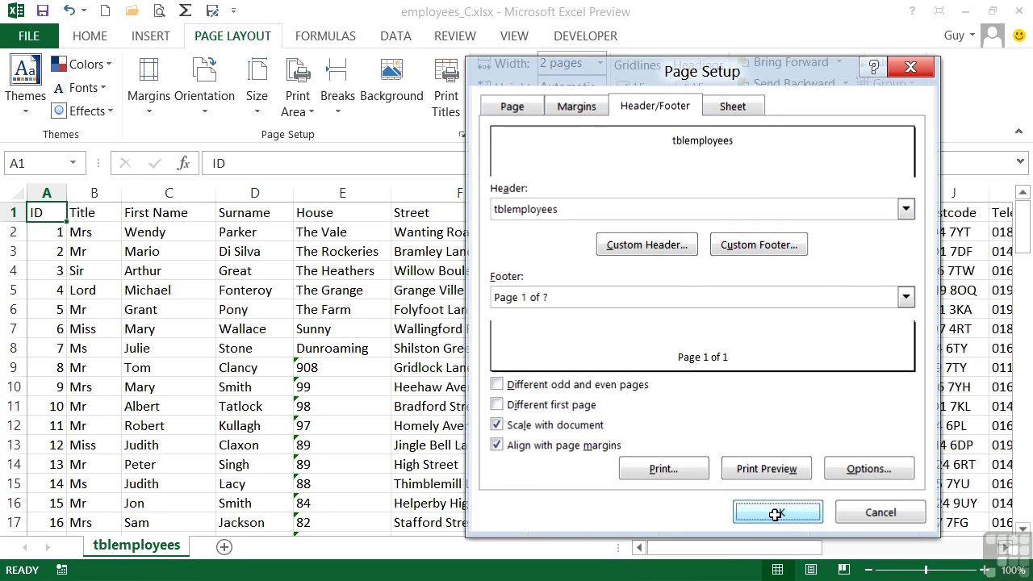
- Check the header and footer on the first two pages of the print preview, and return to the worksheet
left_click(159, 11)
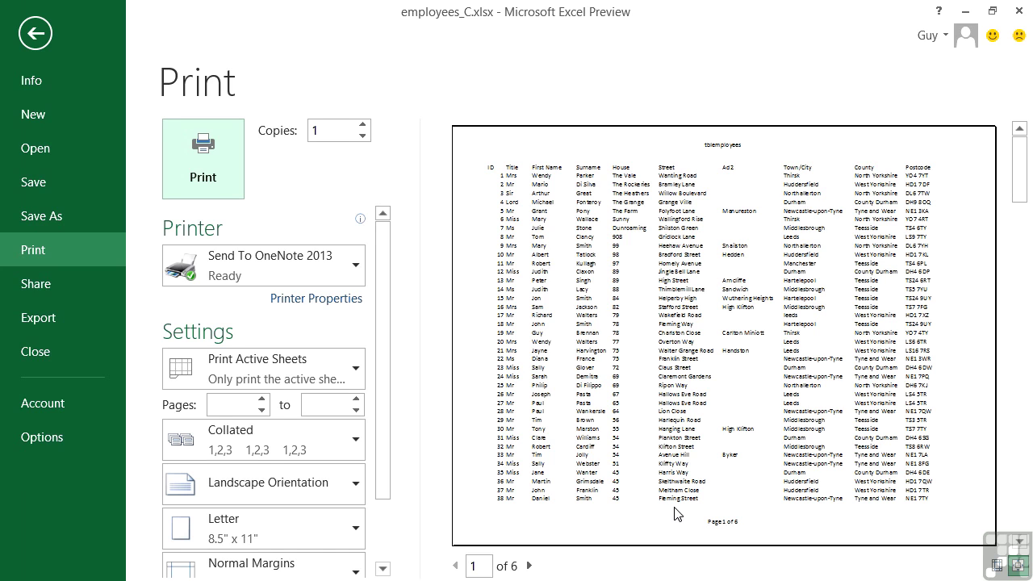
left_click(529, 566)
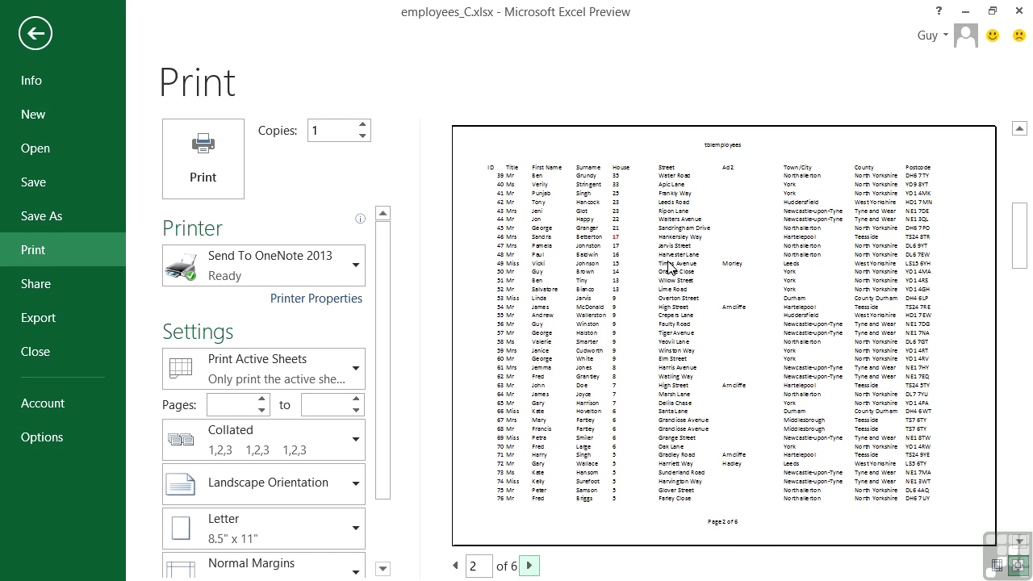
left_click(40, 41)
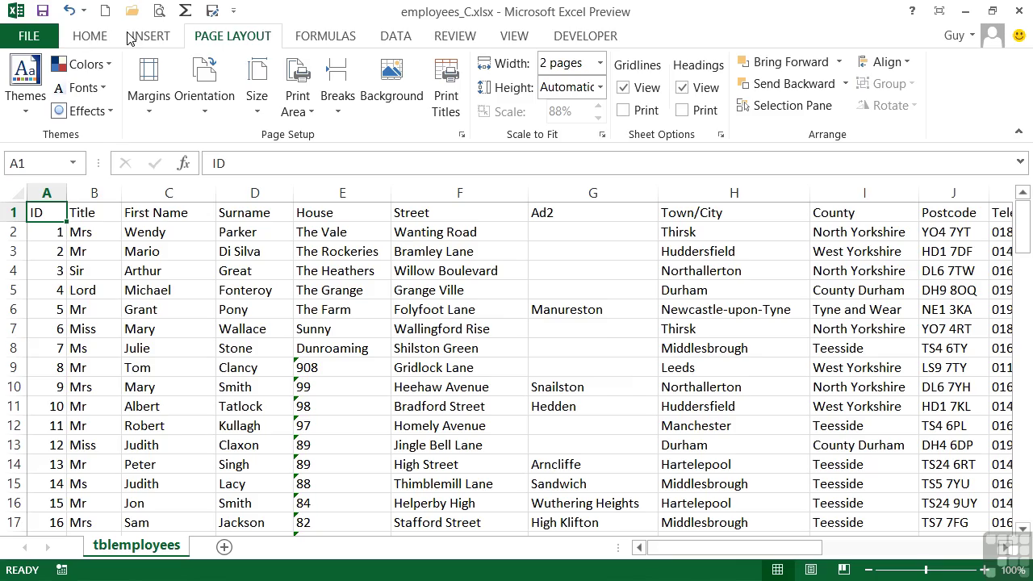
- Reset both the header and the footer to (none) in the sheet's page setup
left_click(462, 134)
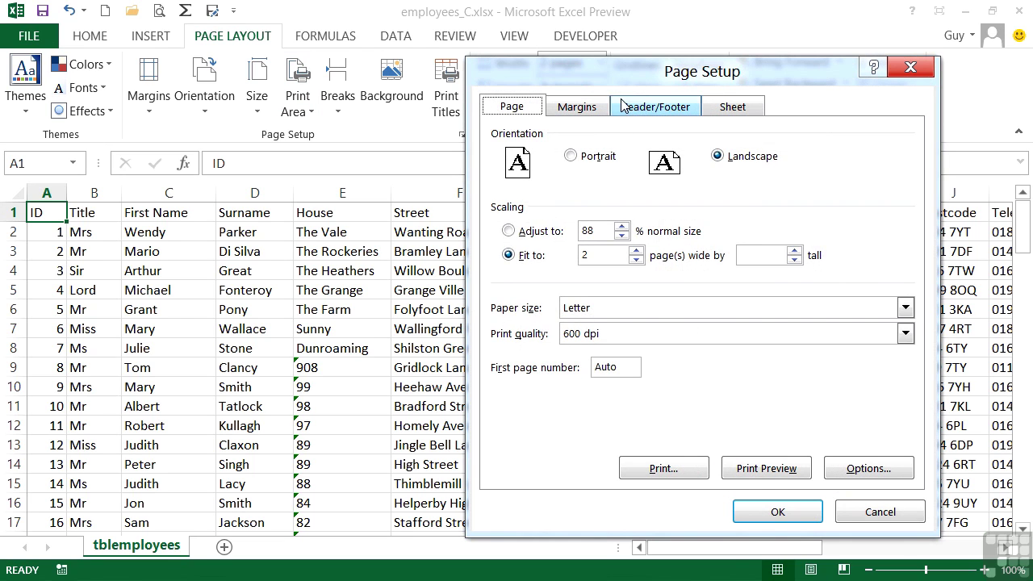
left_click(616, 105)
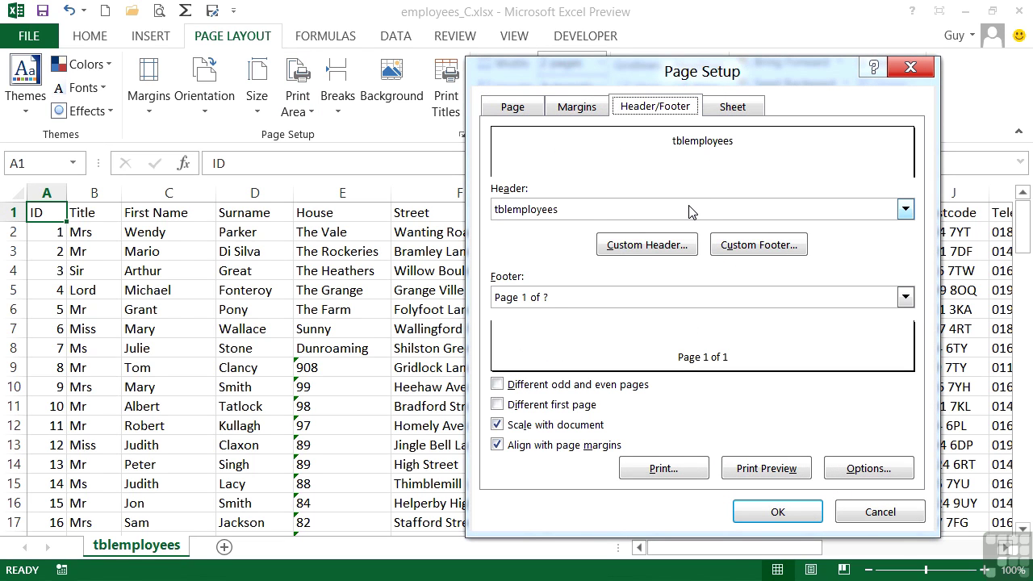
left_click(905, 210)
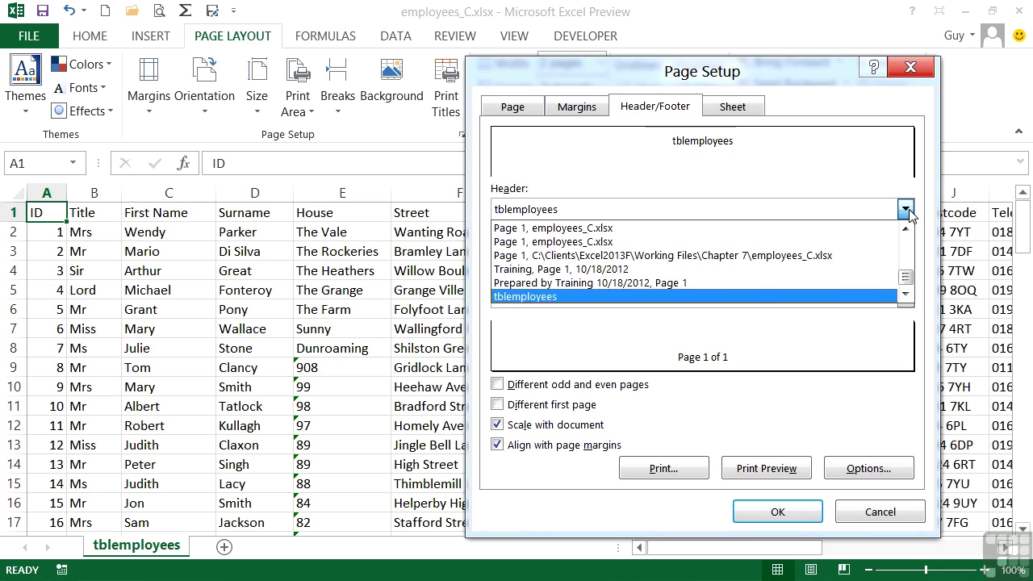
left_click_drag(905, 278, 905, 235)
left_click(789, 229)
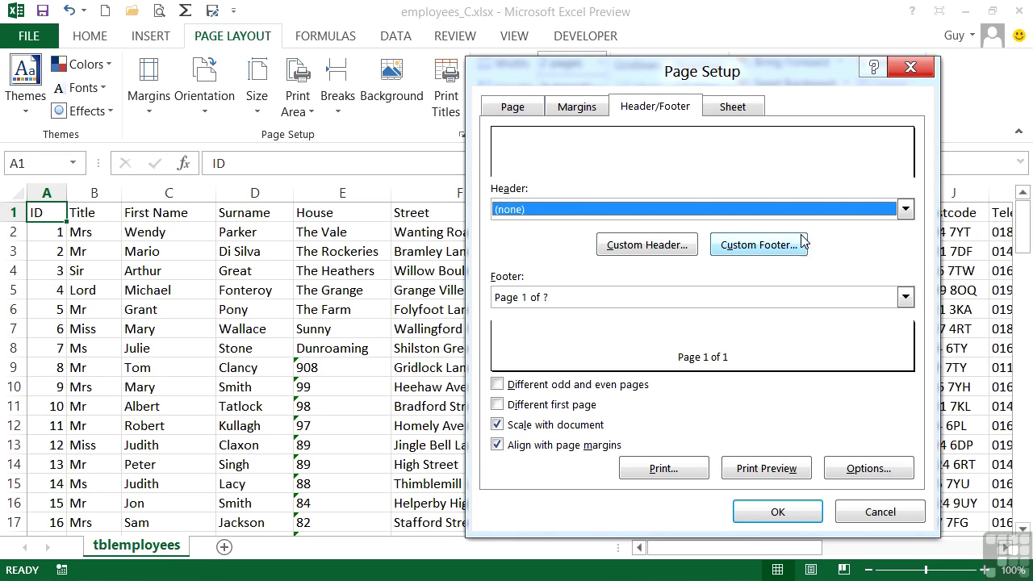
left_click(905, 297)
left_click_drag(906, 367, 905, 330)
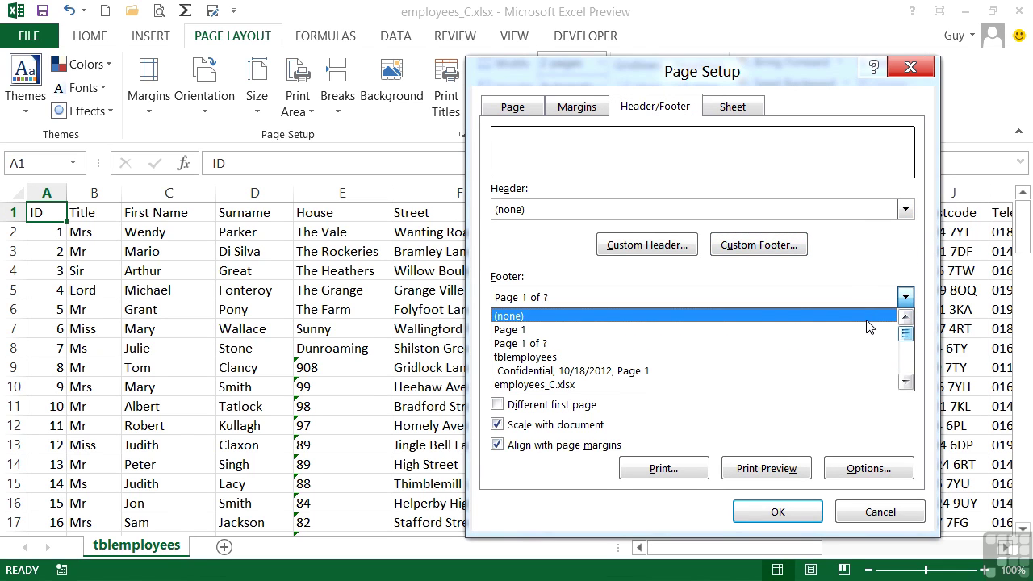
left_click(868, 314)
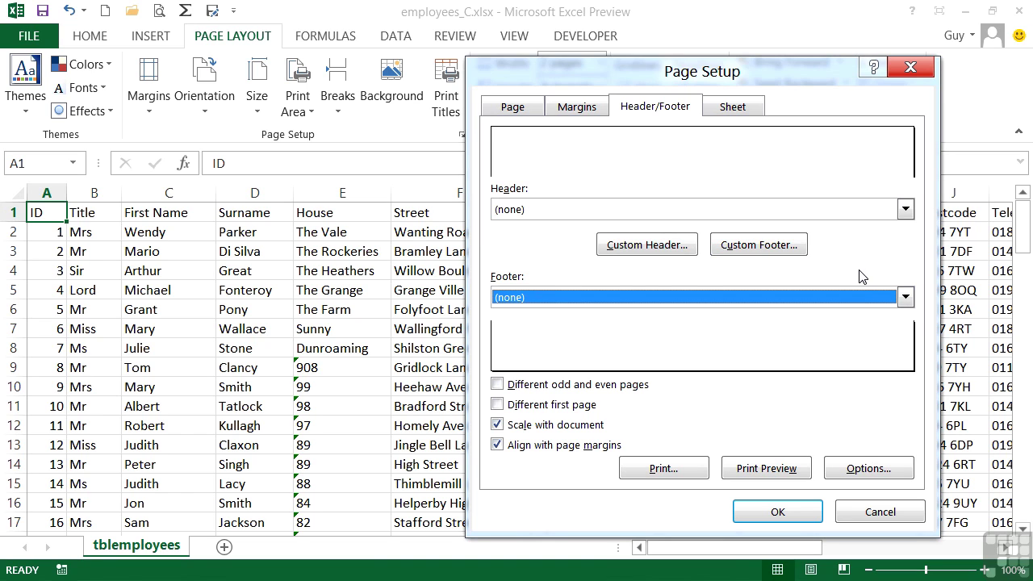
- Start a custom header and enter the owner's full name followed by "'s Employees" in its center section
left_click(627, 251)
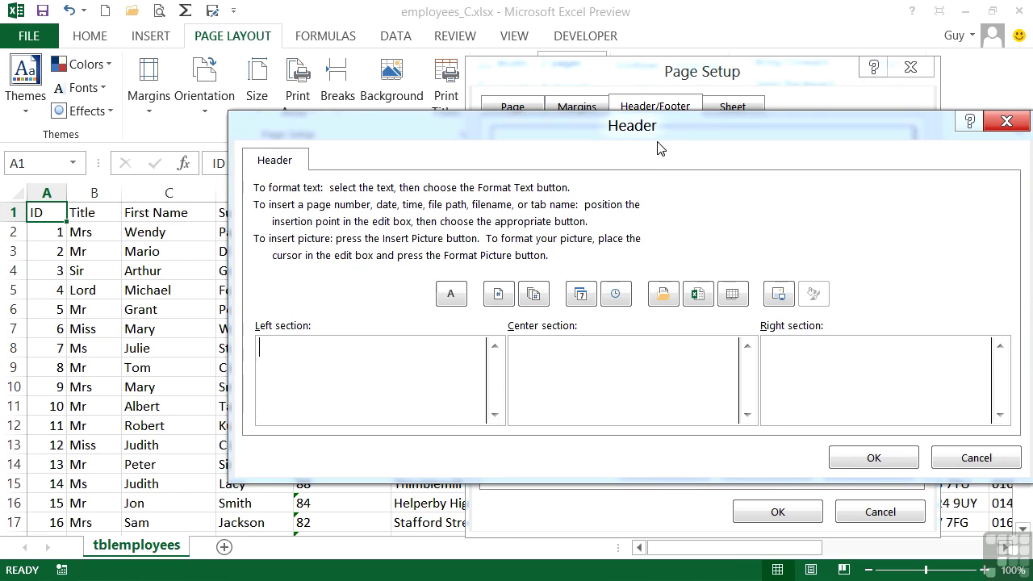
left_click_drag(654, 133, 564, 102)
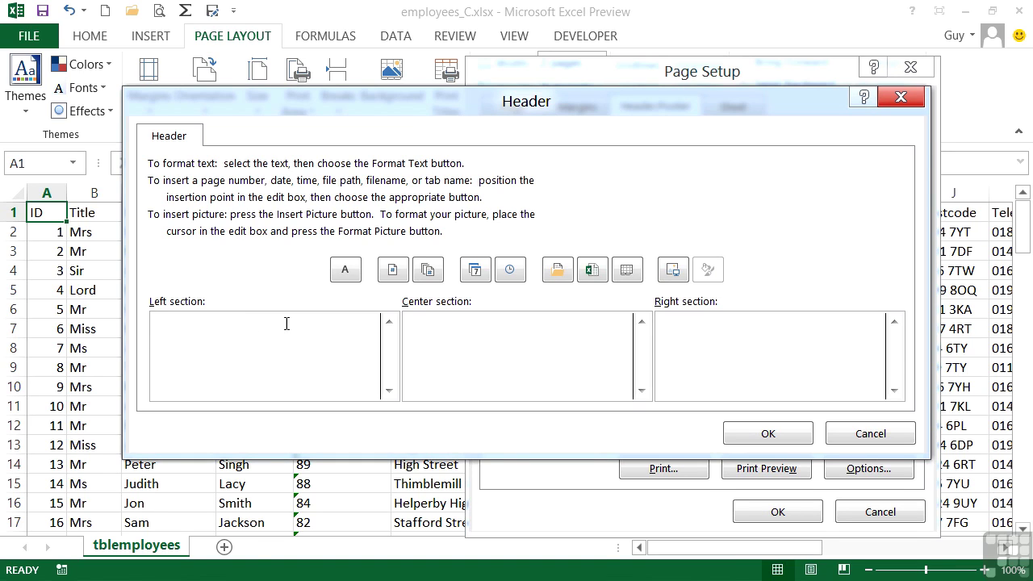
left_click(697, 337)
left_click(522, 328)
left_click(529, 324)
type("Guy Vaccaro's Employees")
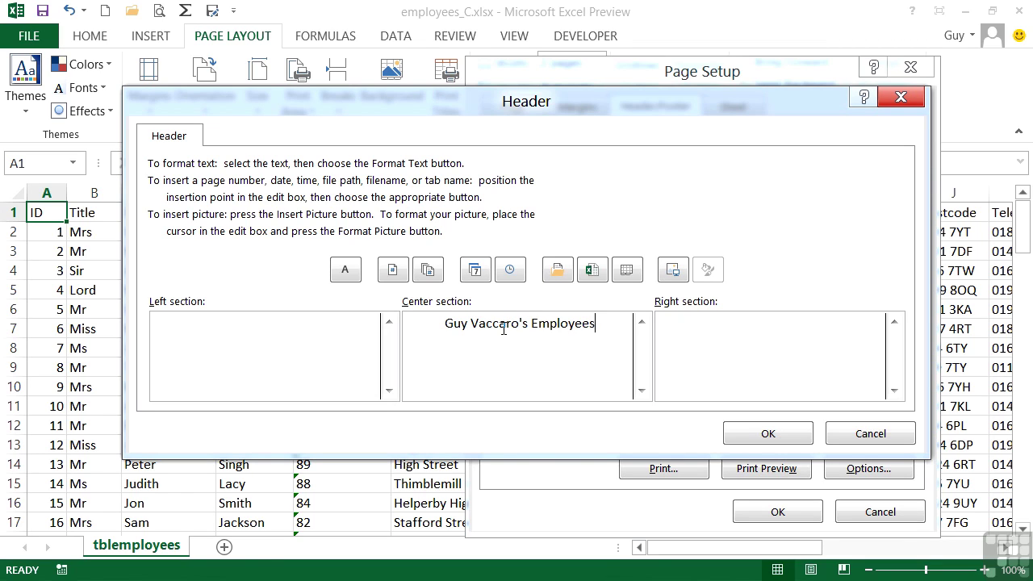
- Set the font size of the whole center section header text to 20
left_click_drag(606, 322, 446, 309)
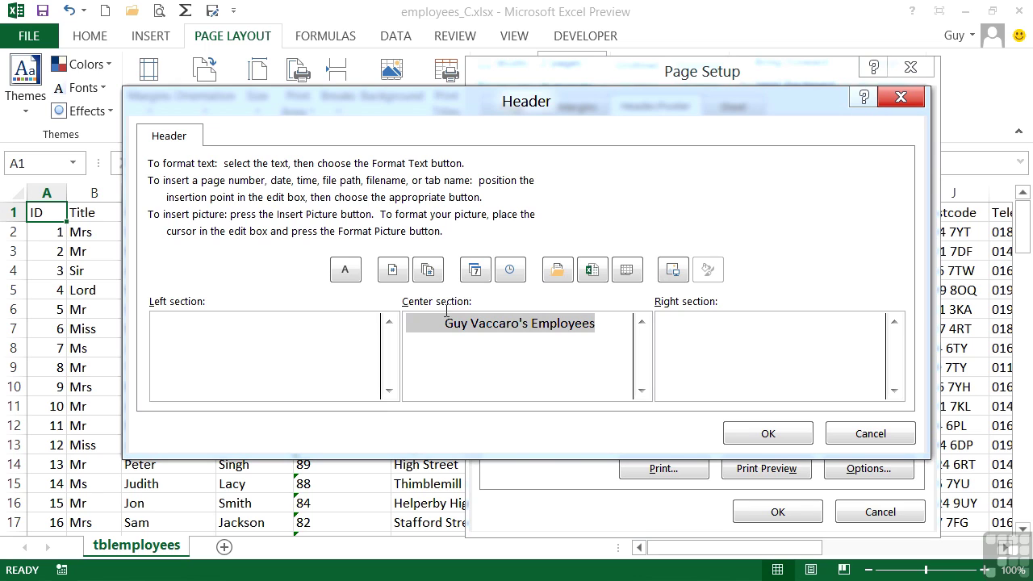
left_click(345, 272)
left_click_drag(704, 135, 788, 132)
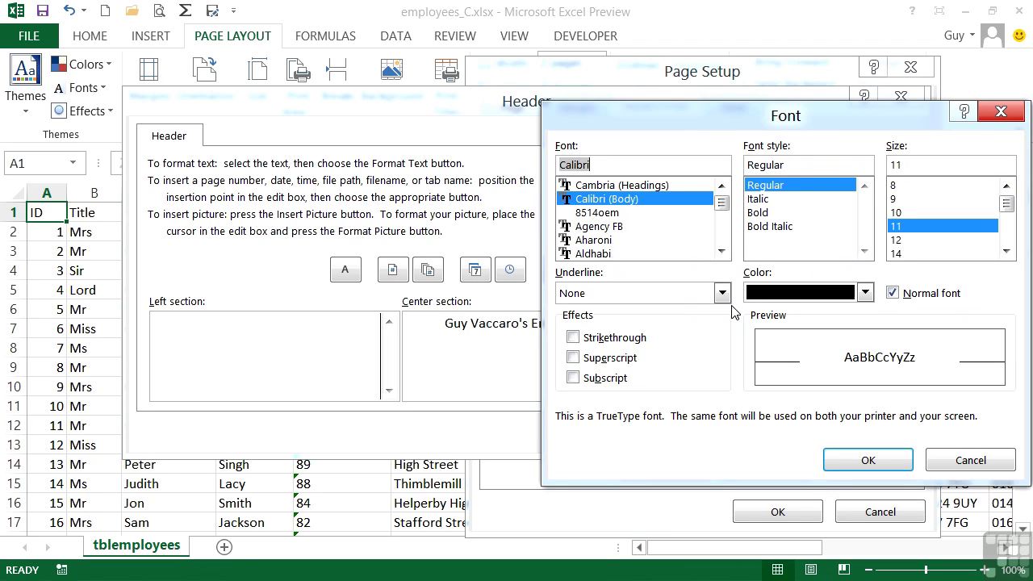
left_click(1006, 252)
left_click(1006, 251)
left_click(1006, 252)
left_click(1007, 252)
left_click(912, 241)
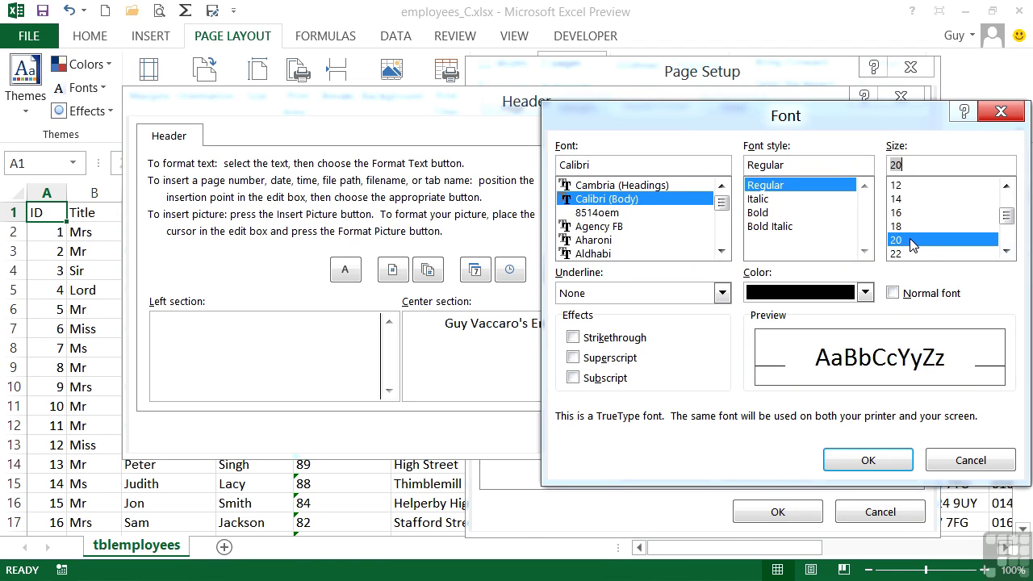
- Colour the center section header text red and give it a double underline
left_click(864, 292)
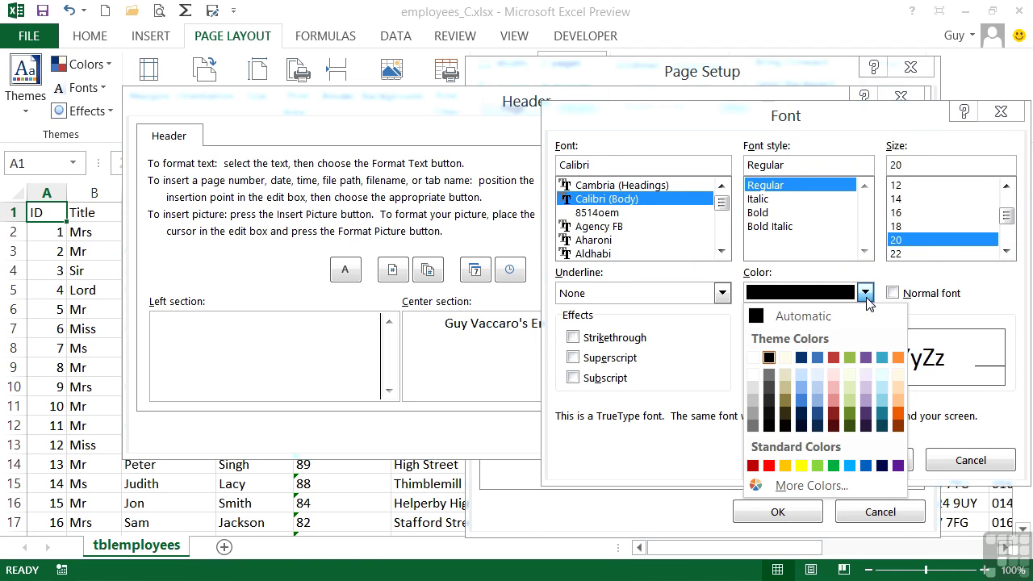
left_click(769, 467)
left_click(722, 299)
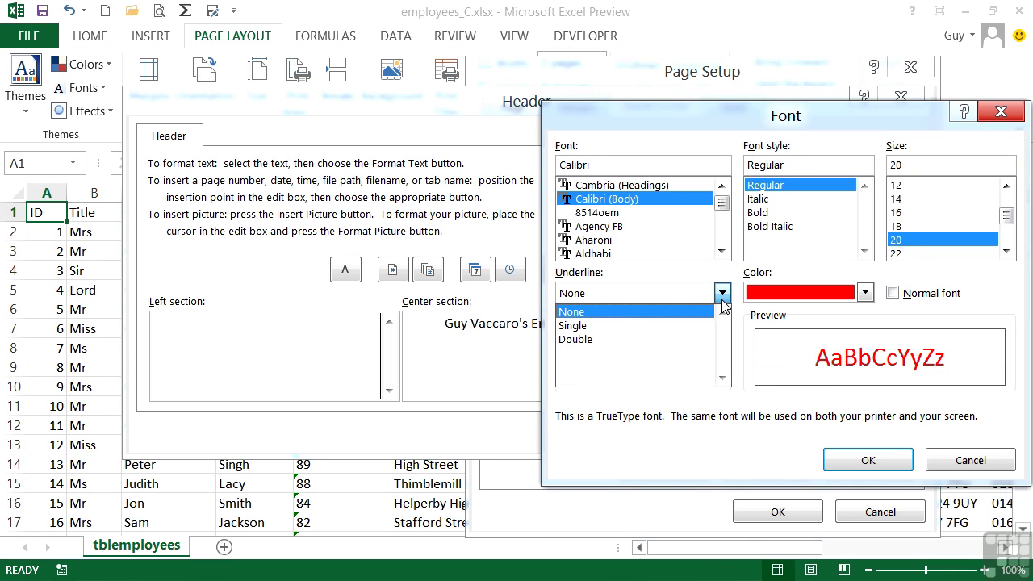
left_click(621, 339)
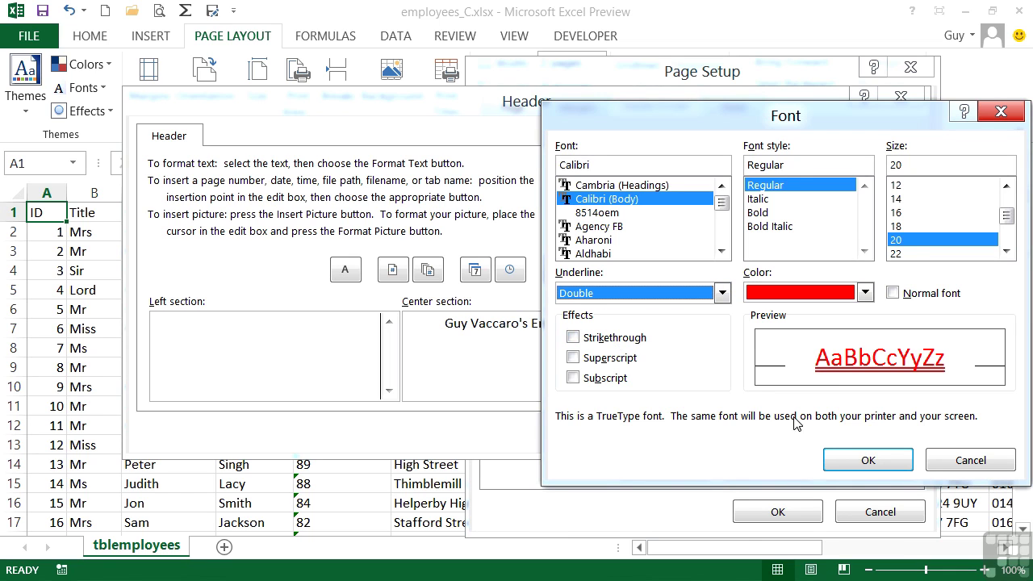
left_click(868, 460)
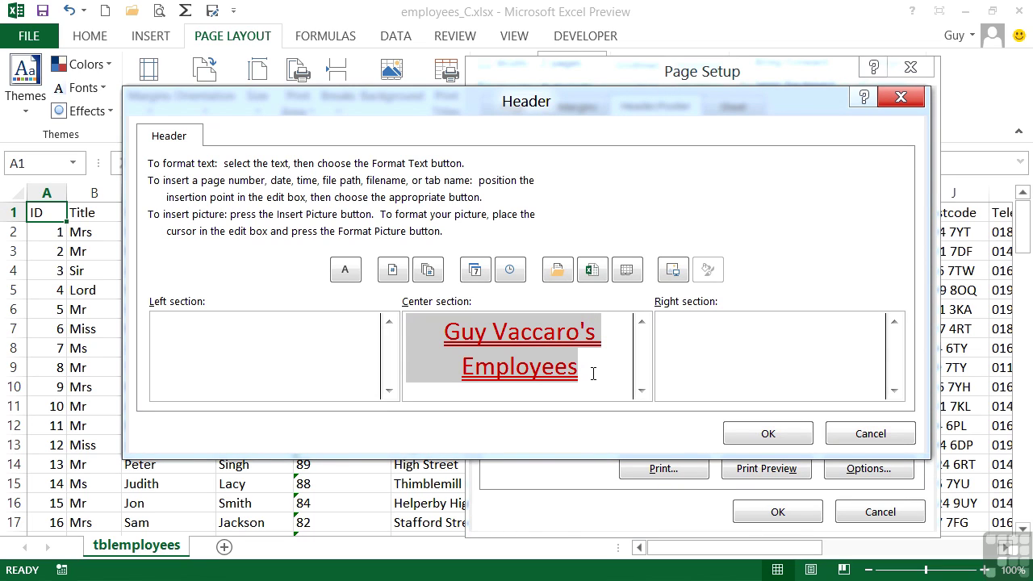
- Insert the sheet name code in the header's right section and format it in dark blue at size 12
left_click(827, 323)
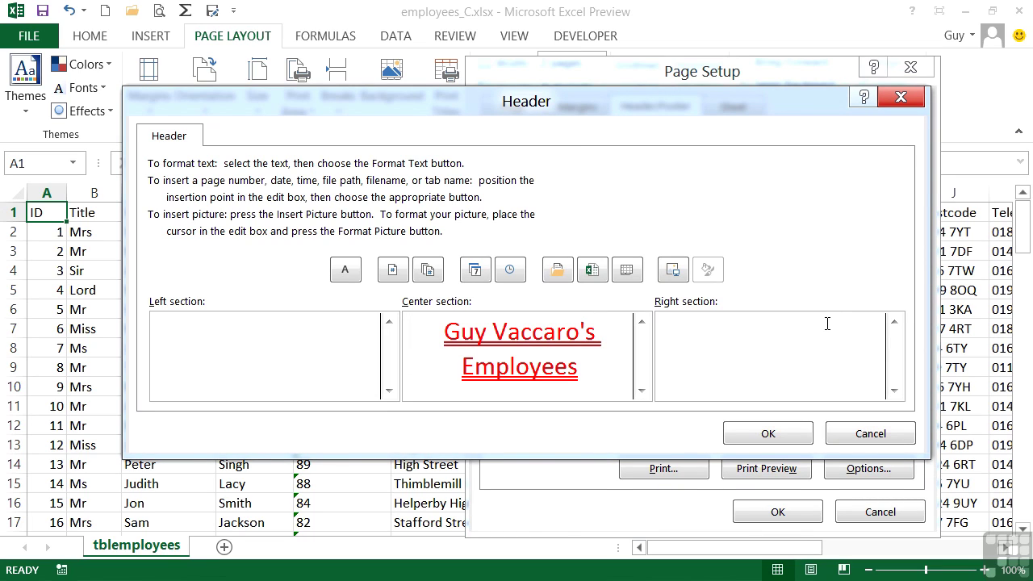
left_click(628, 274)
triple_click(842, 327)
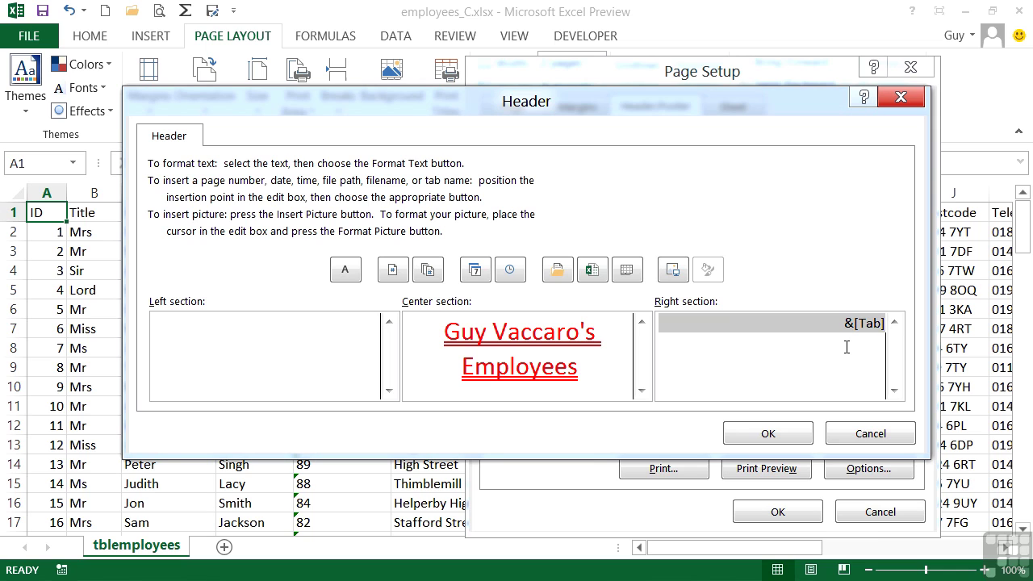
left_click(346, 270)
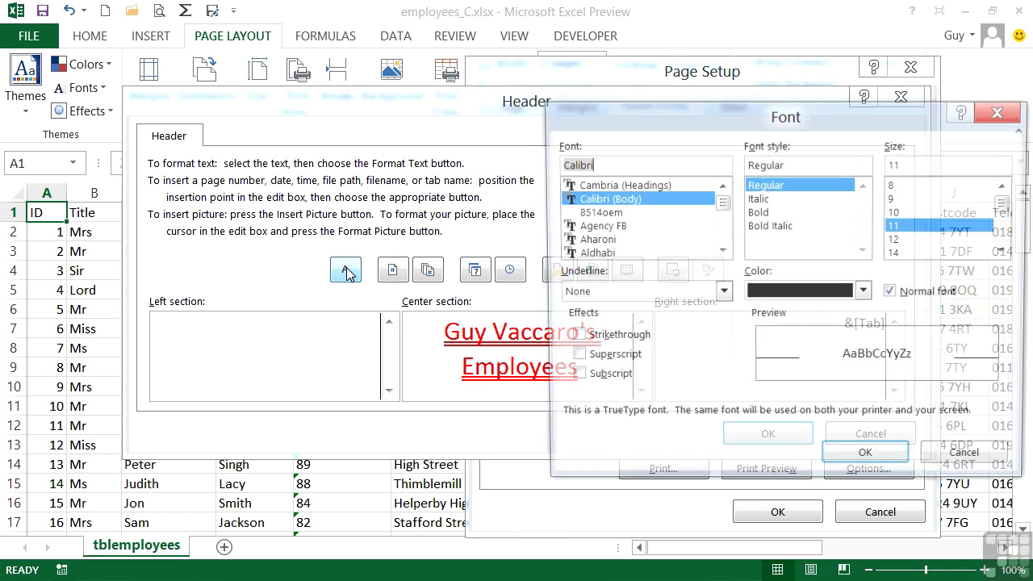
left_click(915, 240)
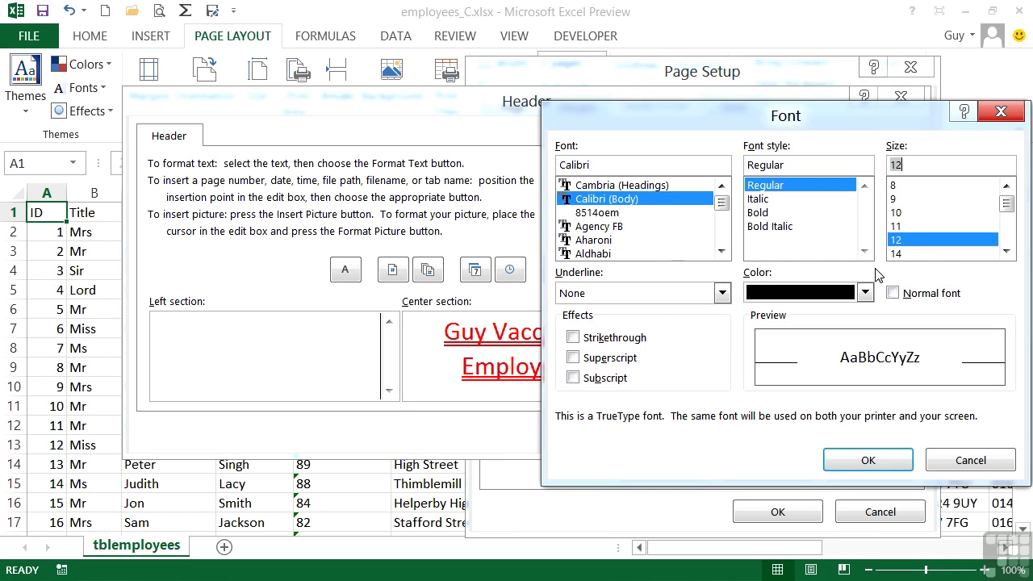
left_click(863, 293)
left_click(801, 357)
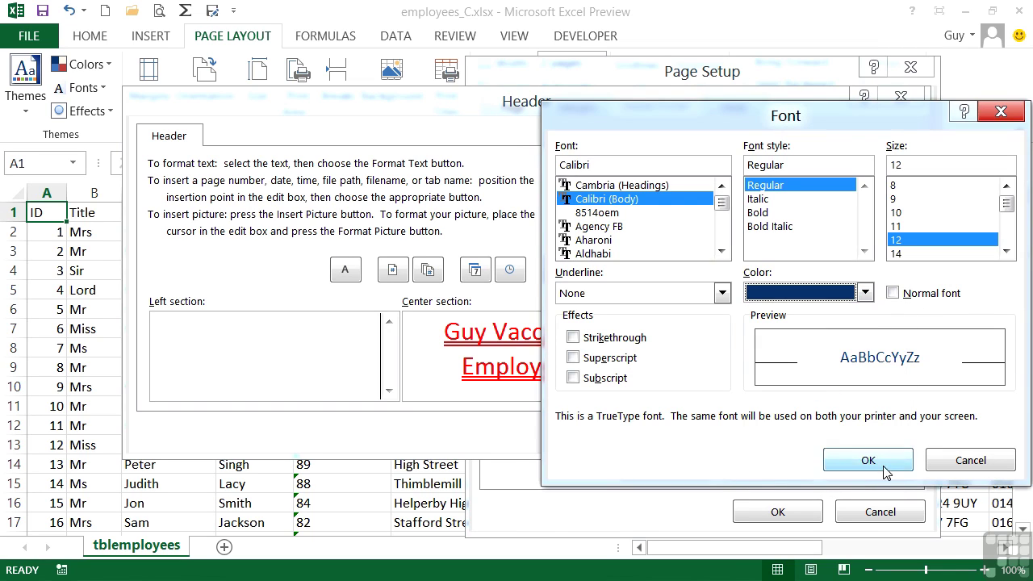
left_click(870, 460)
- Insert the file name code in the header's left section, format it in green at size 14, and accept the custom header
left_click(337, 325)
left_click(592, 269)
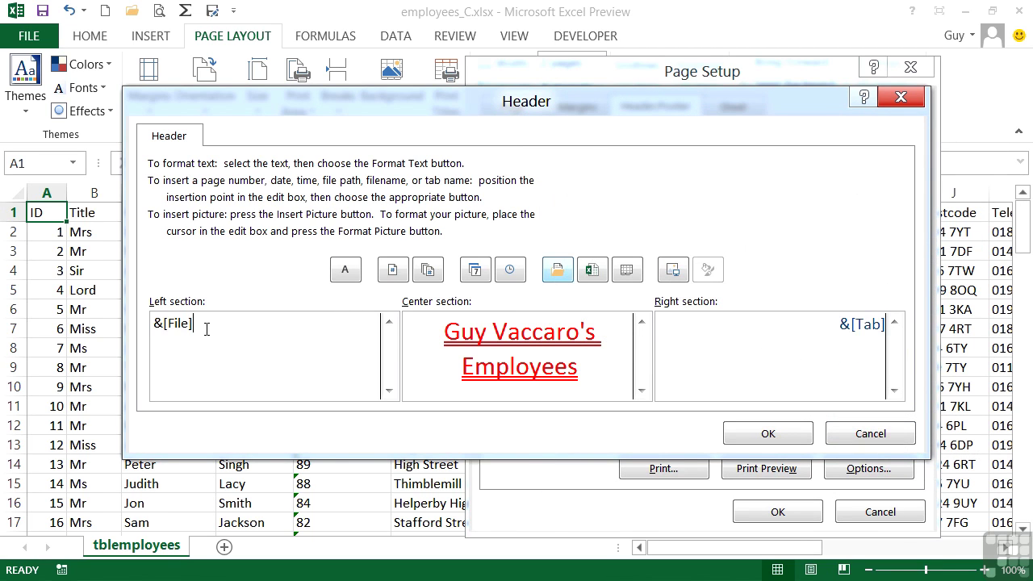
left_click_drag(202, 325, 153, 323)
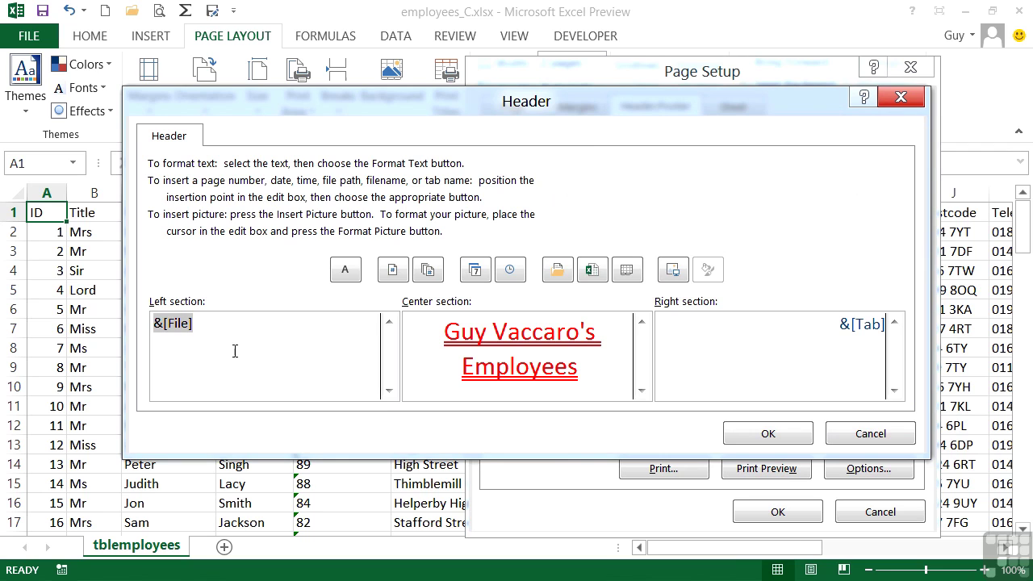
left_click(353, 277)
left_click(865, 292)
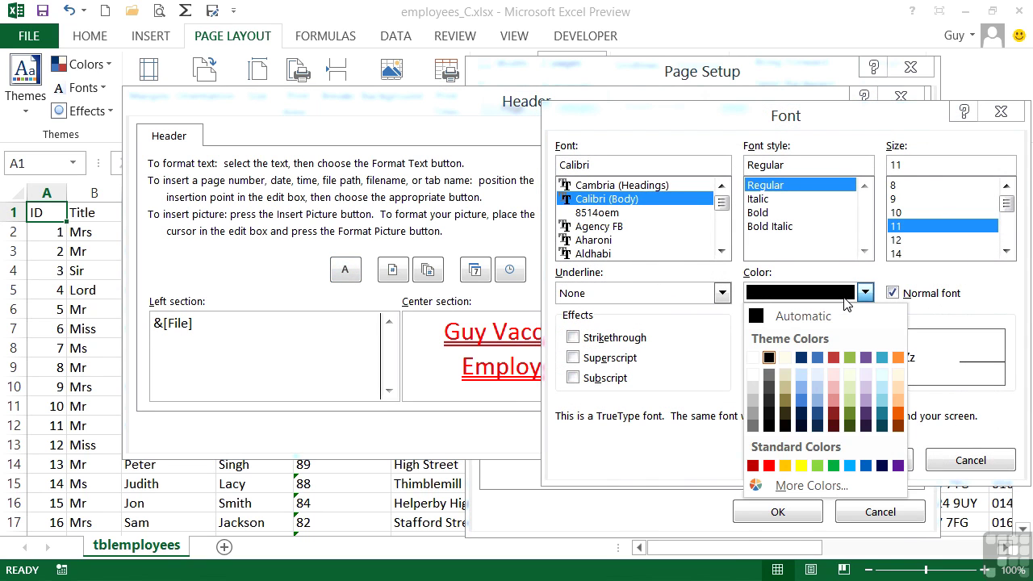
left_click(833, 465)
left_click(936, 253)
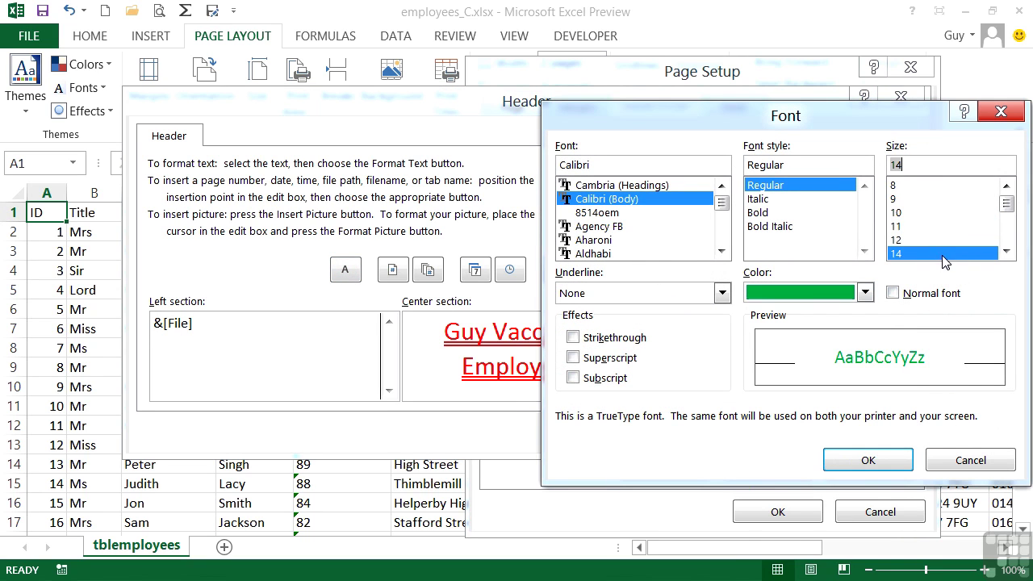
left_click(879, 468)
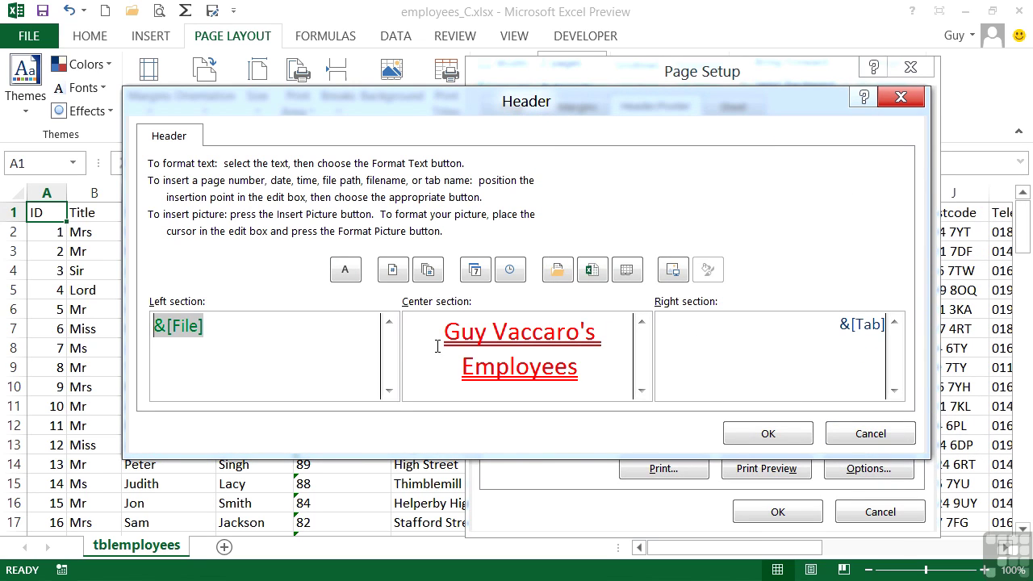
left_click(339, 326)
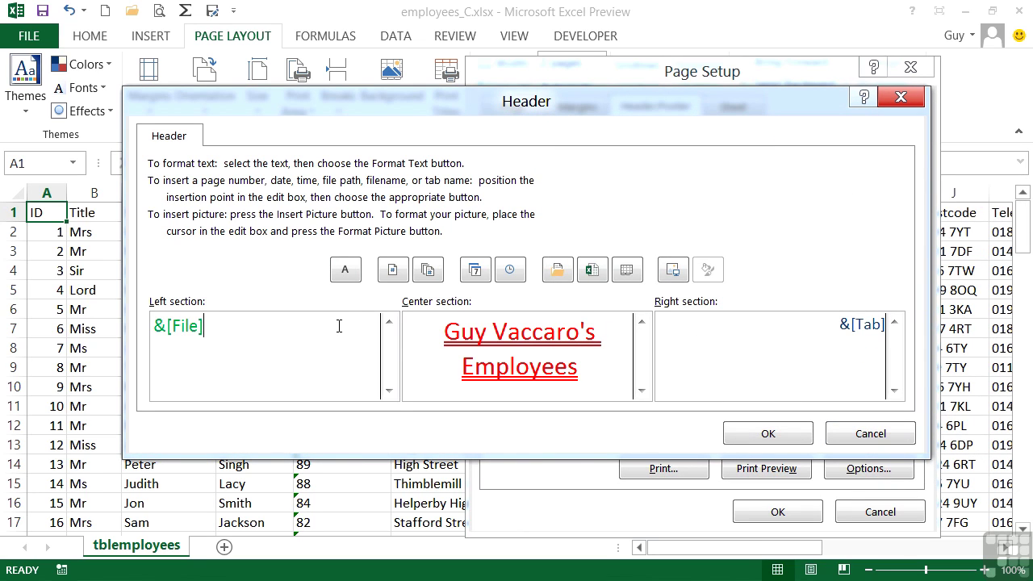
left_click(767, 433)
- Create a custom footer with "Page" followed by the page number code in its right section, and apply the page setup
left_click(788, 247)
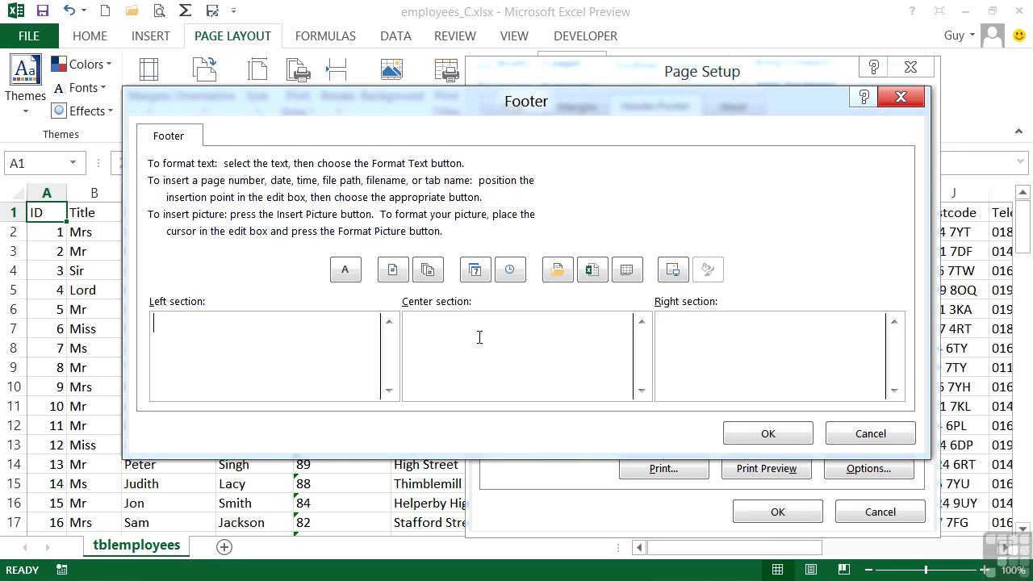
left_click(831, 346)
type("Page")
left_click(393, 270)
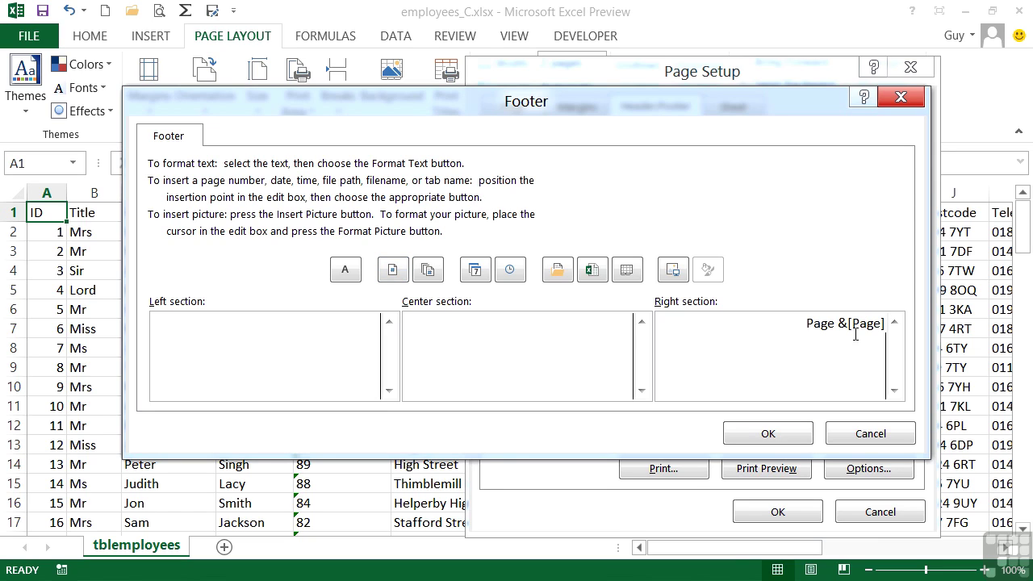
left_click_drag(839, 323, 888, 326)
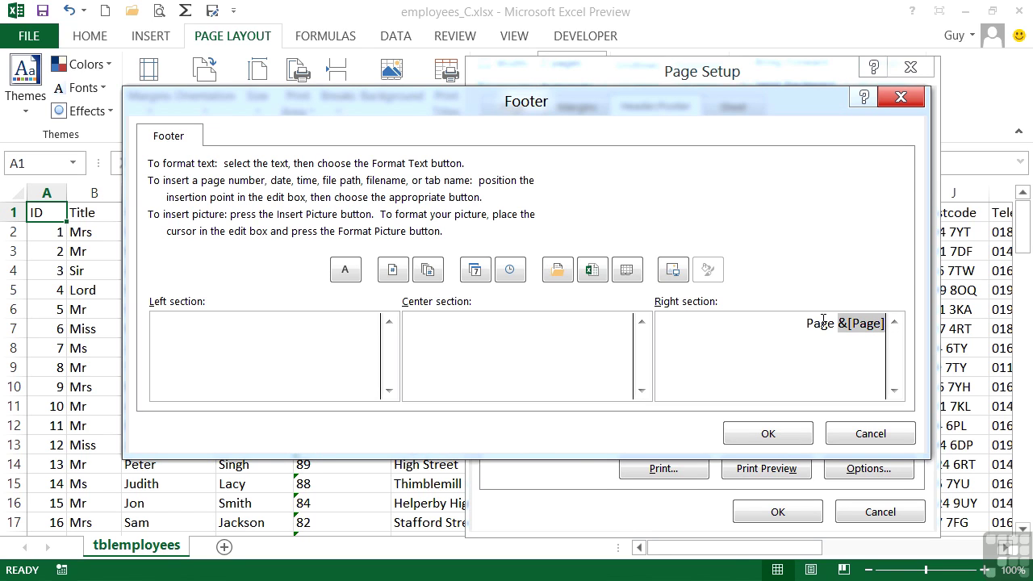
left_click(782, 431)
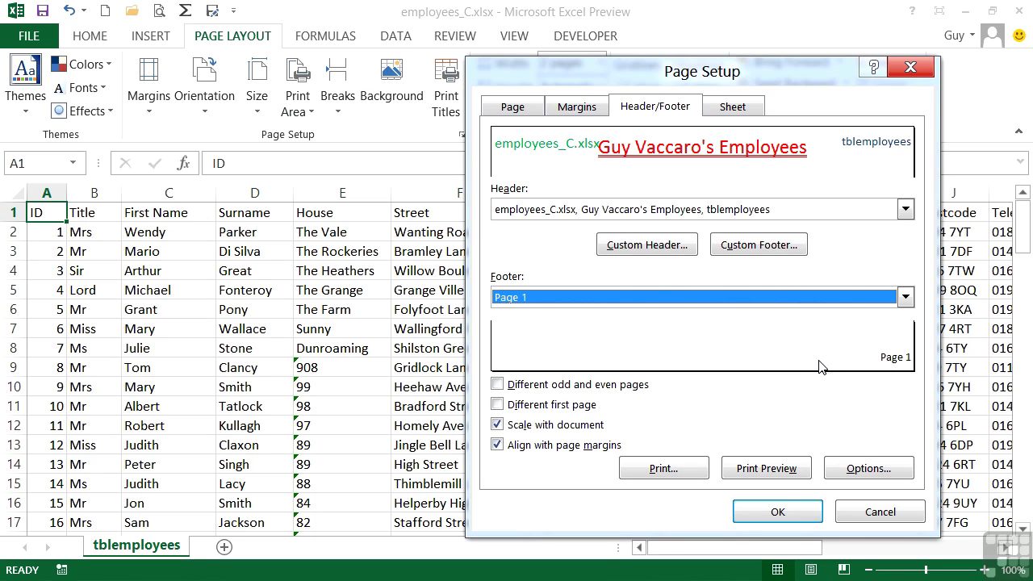
left_click(796, 512)
- Check the custom header and footer on the first two pages of the print preview, and return to the worksheet
left_click(161, 11)
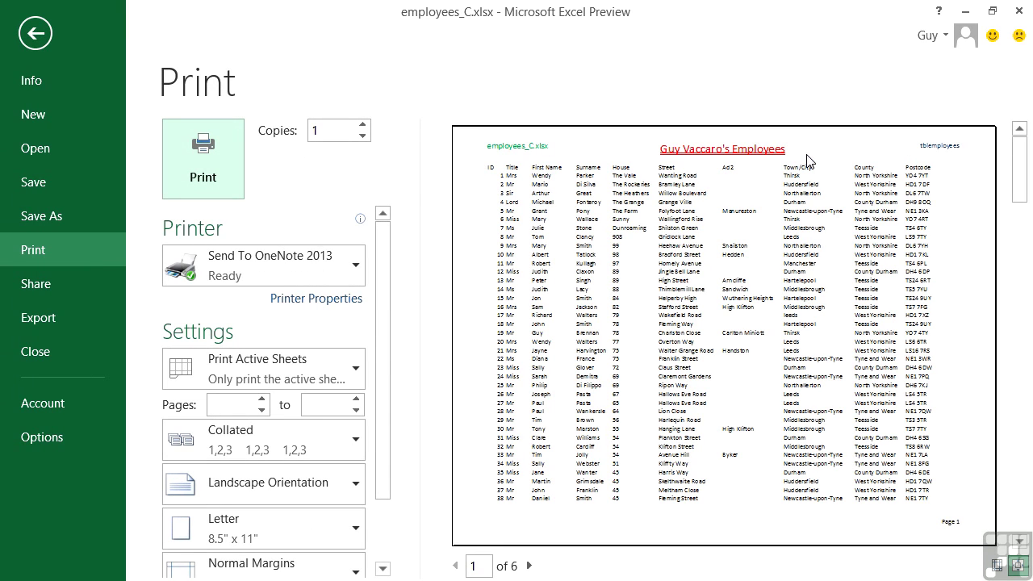
left_click(527, 565)
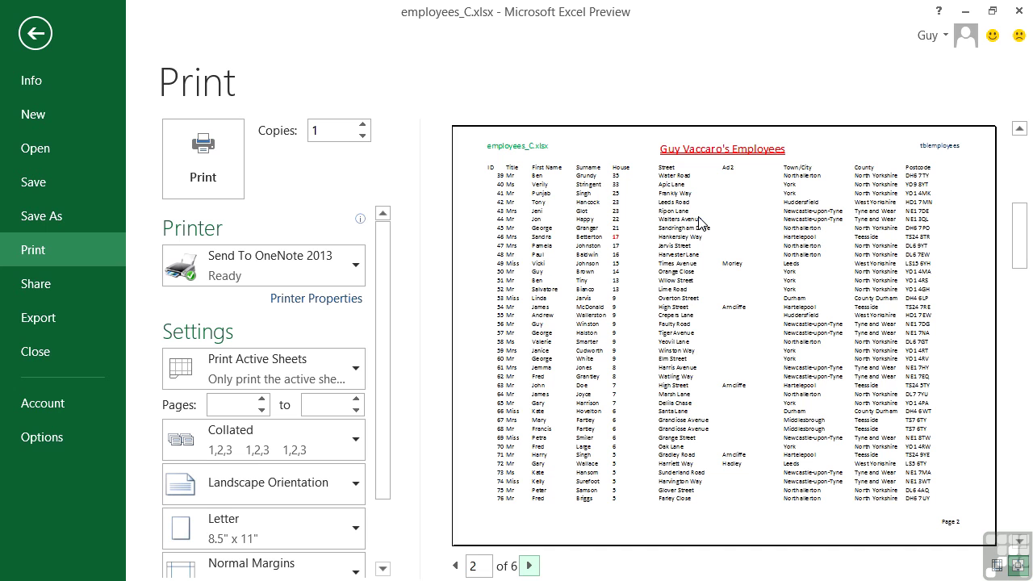
key("Escape")
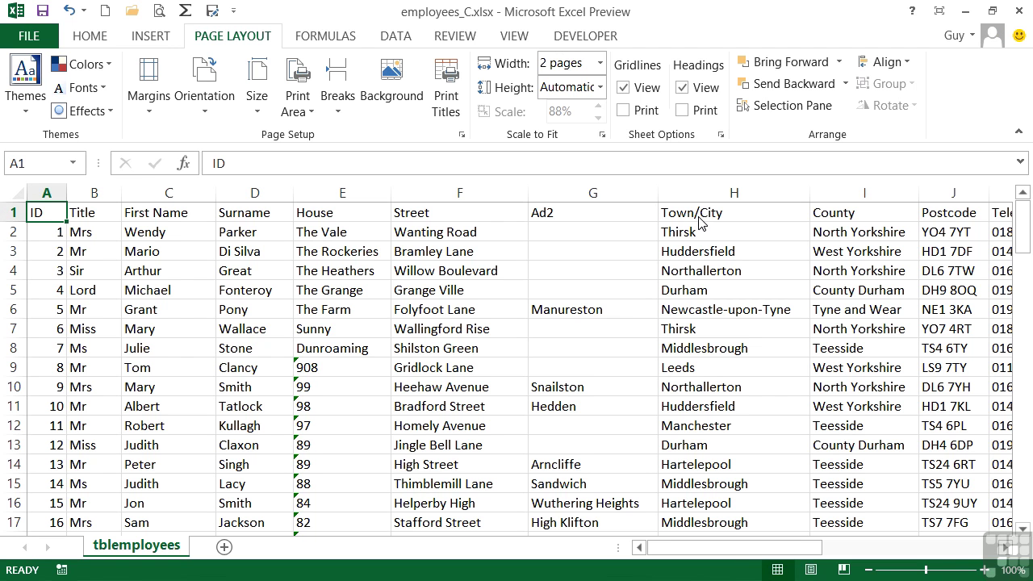
- Remove the custom header and footer by setting both to (none), and check the result in the print preview
left_click(462, 135)
left_click(645, 108)
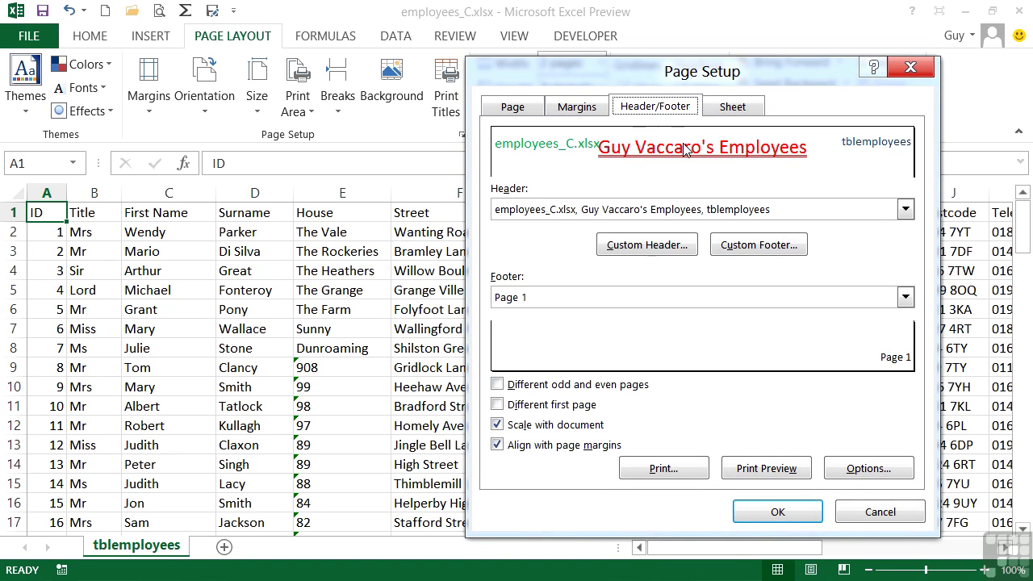
left_click(905, 210)
left_click(907, 210)
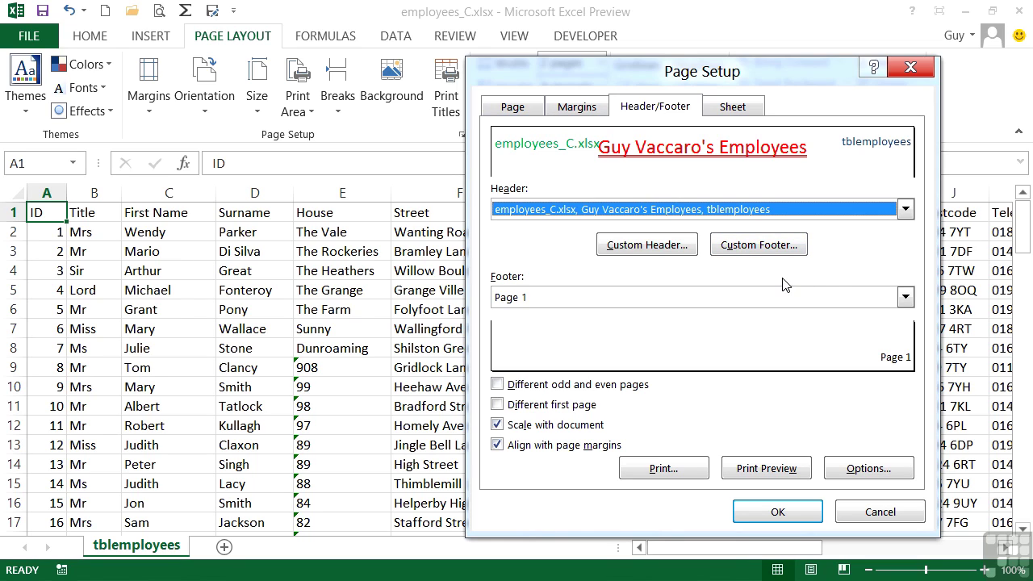
left_click(905, 210)
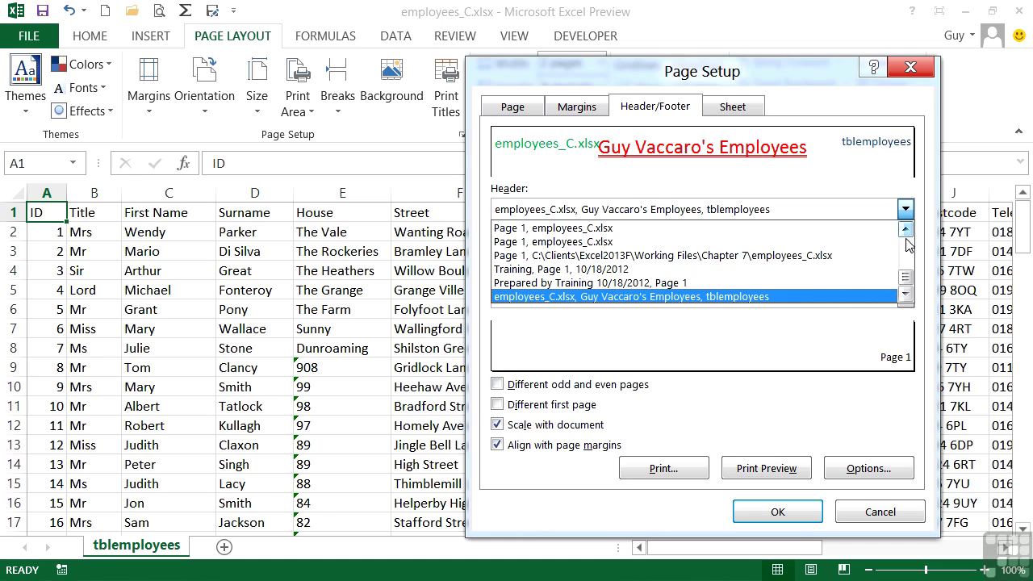
scroll(905, 242, "up", 5)
left_click(856, 228)
left_click(906, 297)
scroll(905, 347, "up", 5)
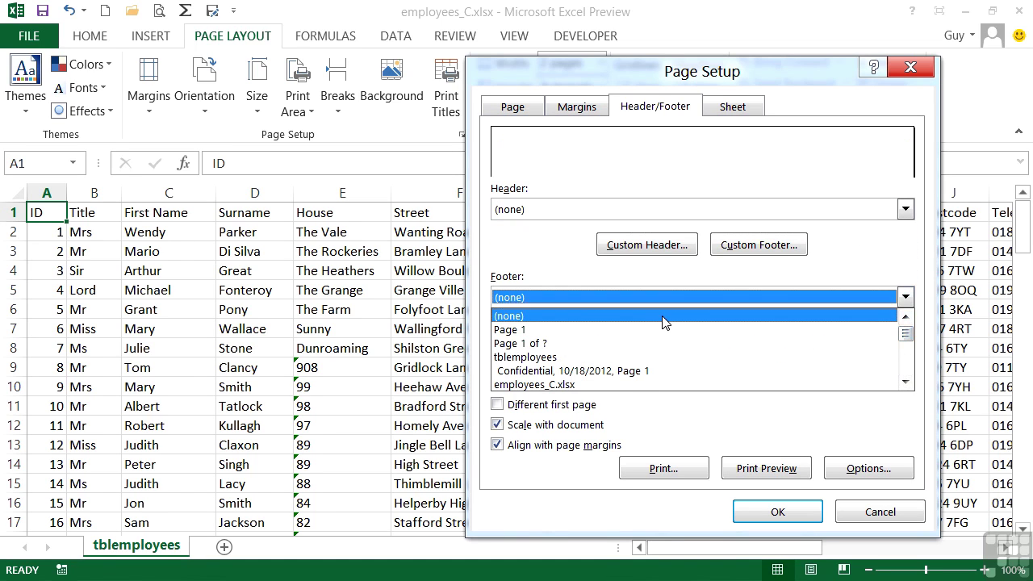
left_click(663, 321)
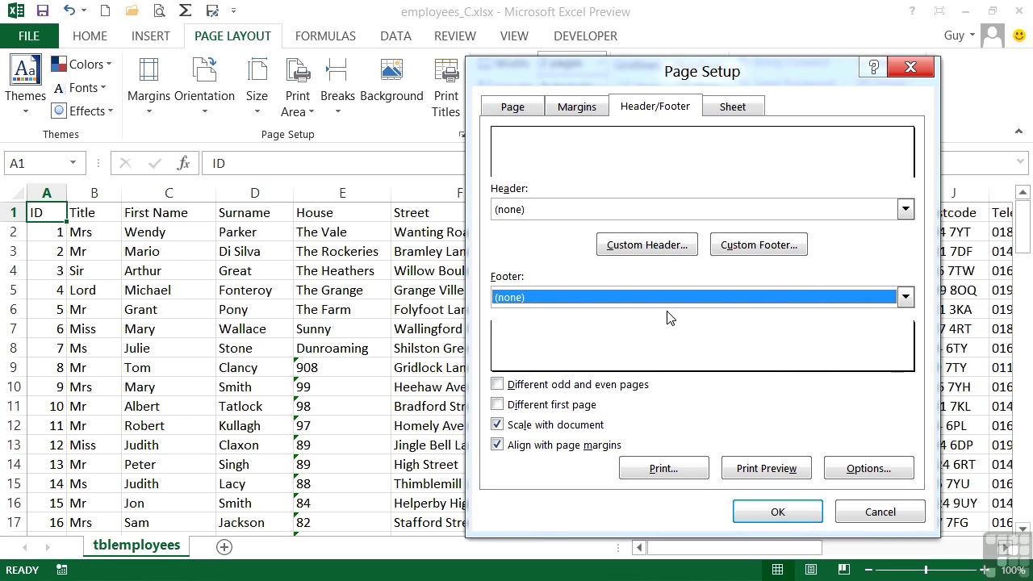
left_click(777, 511)
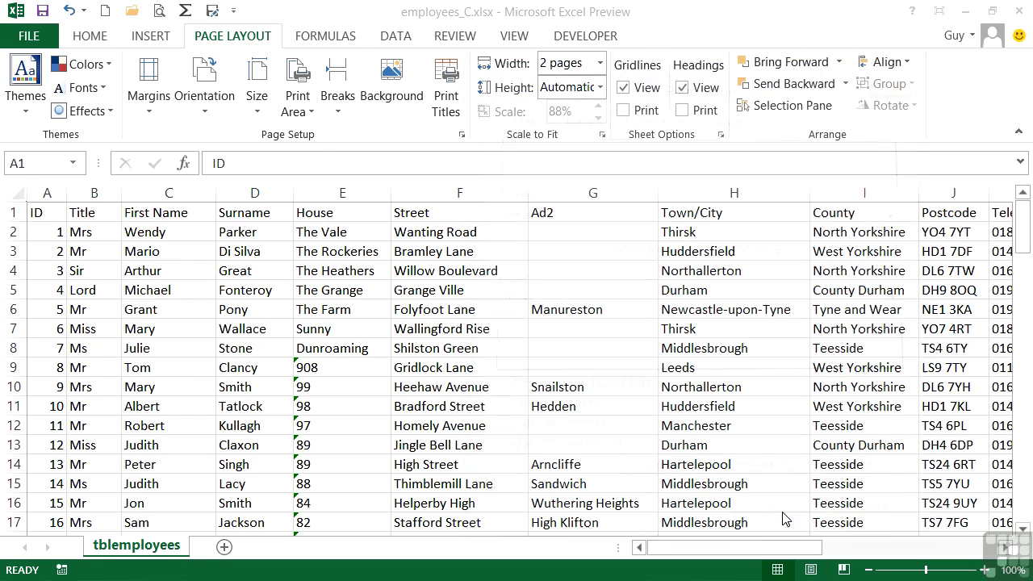
left_click(161, 14)
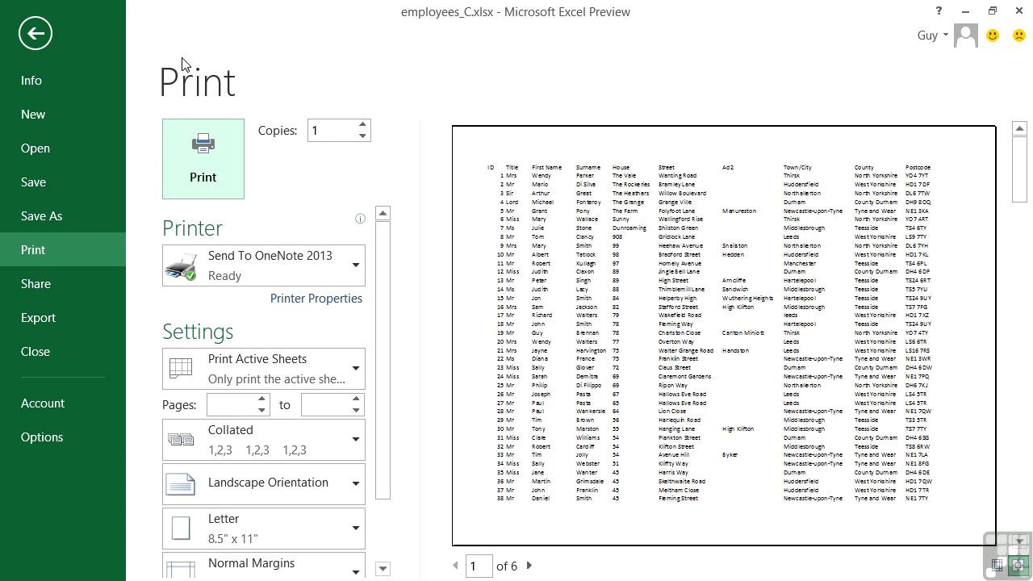